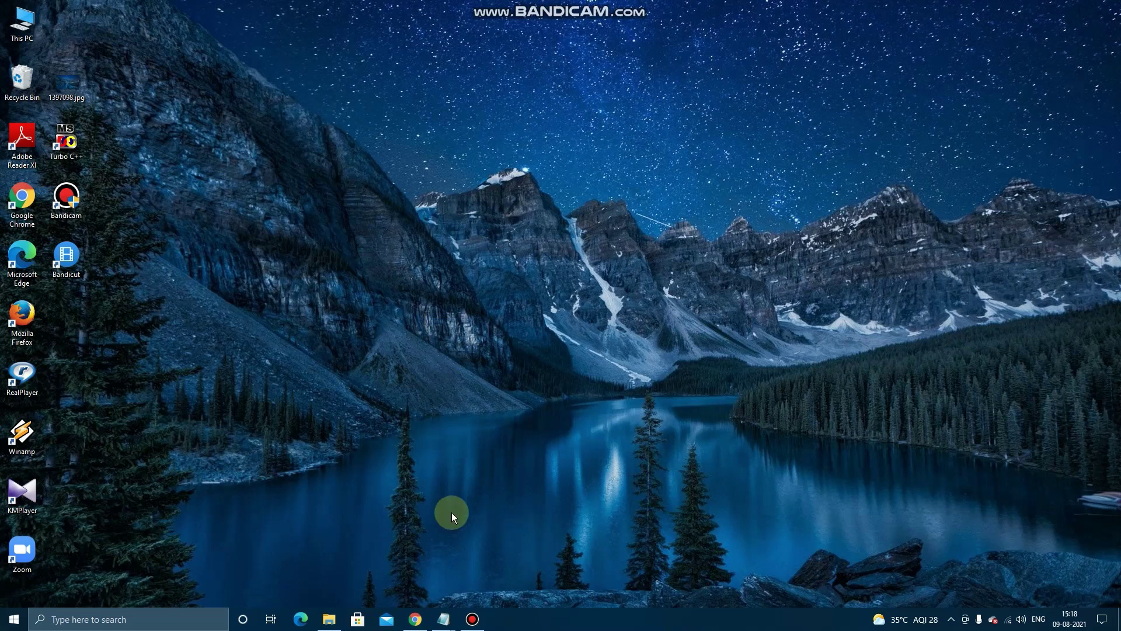
- Copy the Office Deployment Tool link from installing command.txt and load it in Chrome
{"action": "left_click", "coordinate": [419, 620]}
{"action": "mouse_move", "coordinate": [444, 619]}
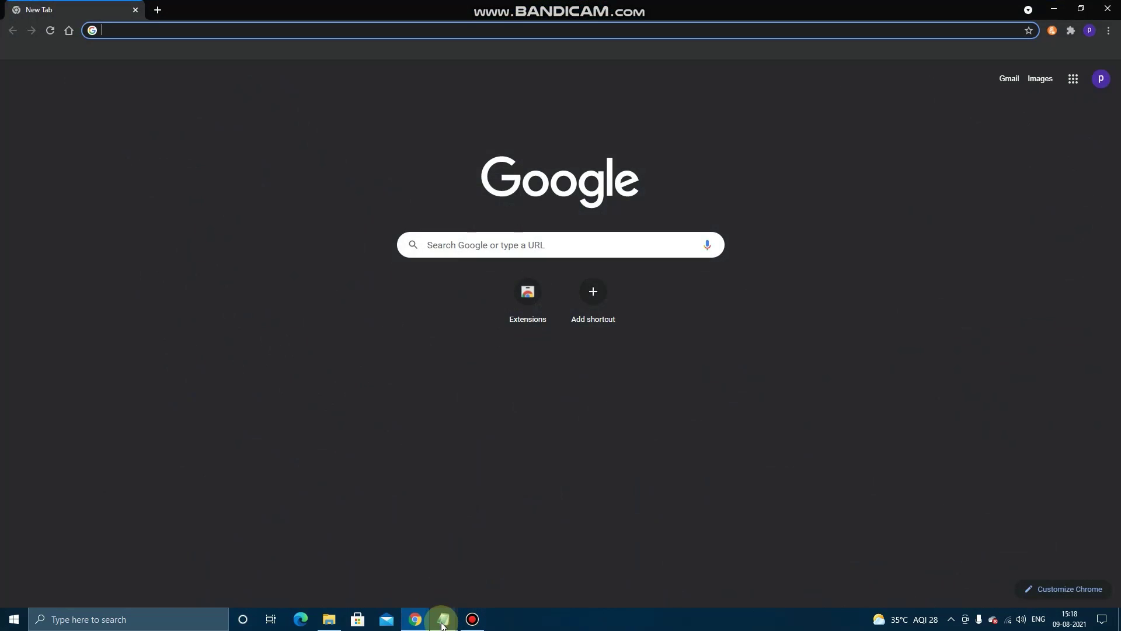
{"action": "left_click", "coordinate": [394, 587]}
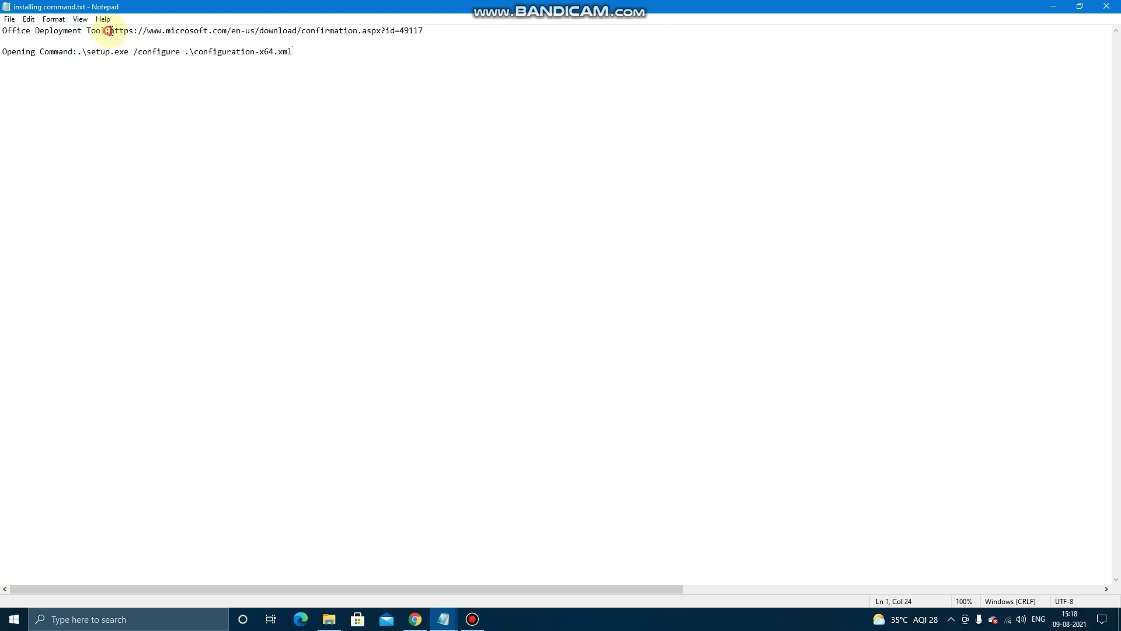
{"action": "left_click_drag", "start_coordinate": [110, 31], "coordinate": [435, 36]}
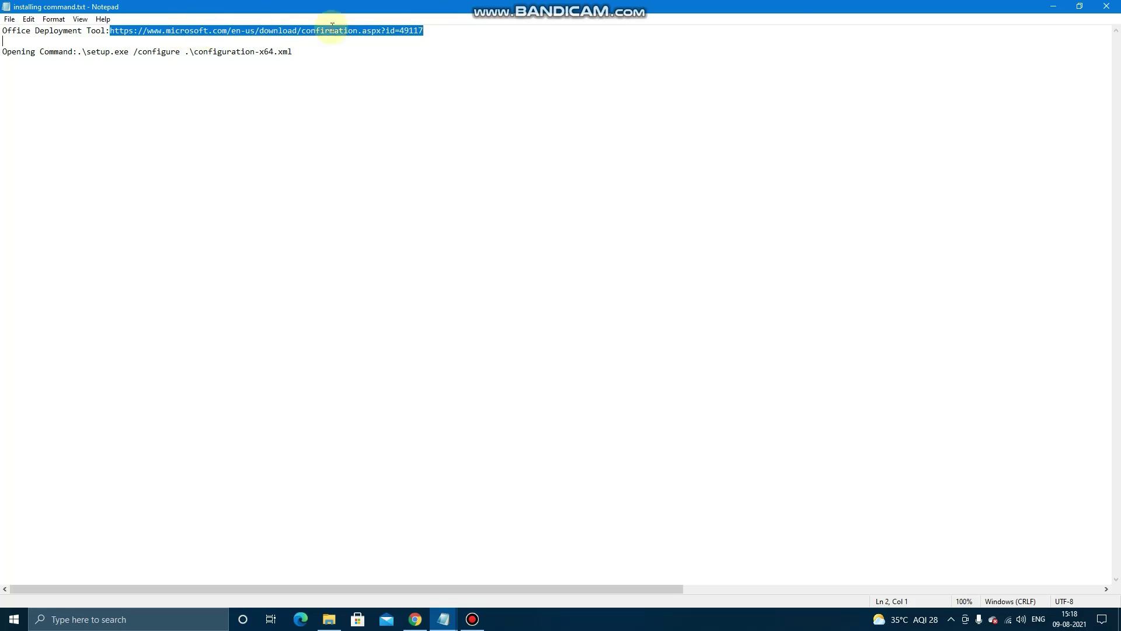
{"action": "left_click", "coordinate": [1051, 7]}
{"action": "left_click", "coordinate": [456, 246]}
{"action": "type", "text": "https://www.microsoft.com/en-us/download/confirmation.aspx?id=49117"}
{"action": "key", "text": "Return"}
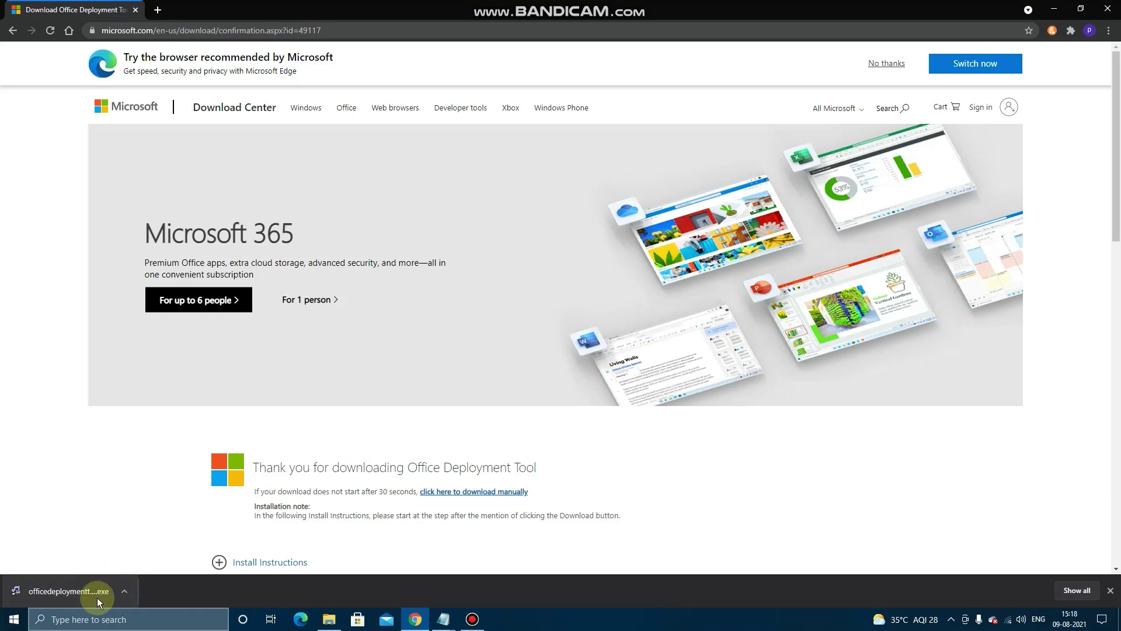
- Launch the downloaded officedeploymenttool installer from Chrome's download bar
{"action": "left_click", "coordinate": [79, 587]}
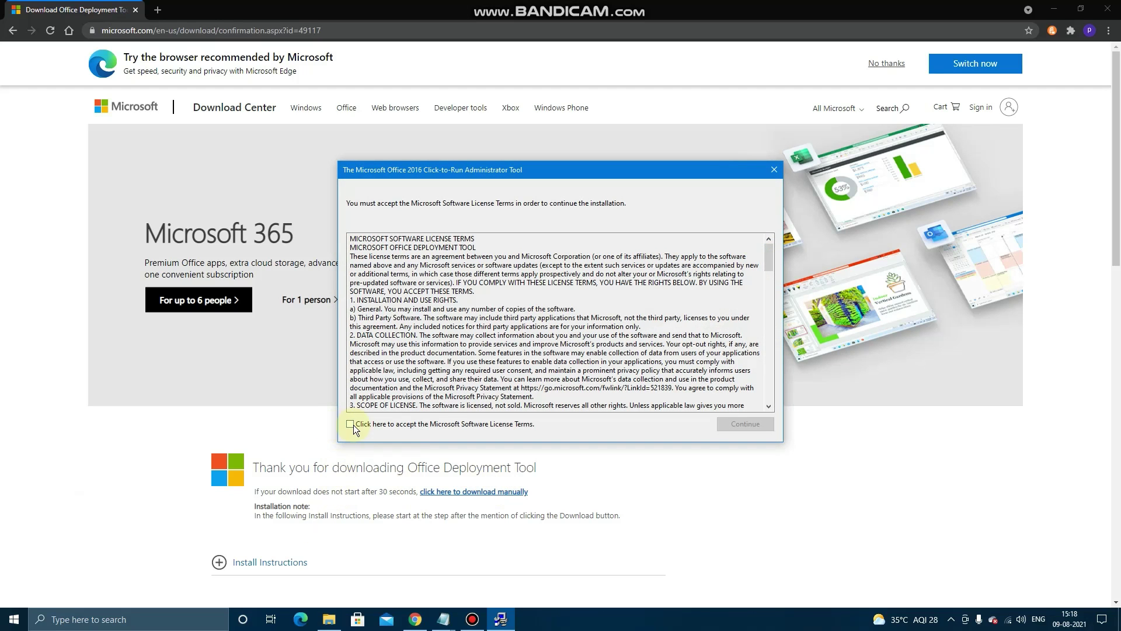
- Accept the license terms and extract the tool into a new Desktop folder named access2019
{"action": "left_click", "coordinate": [351, 423]}
{"action": "left_click", "coordinate": [745, 423]}
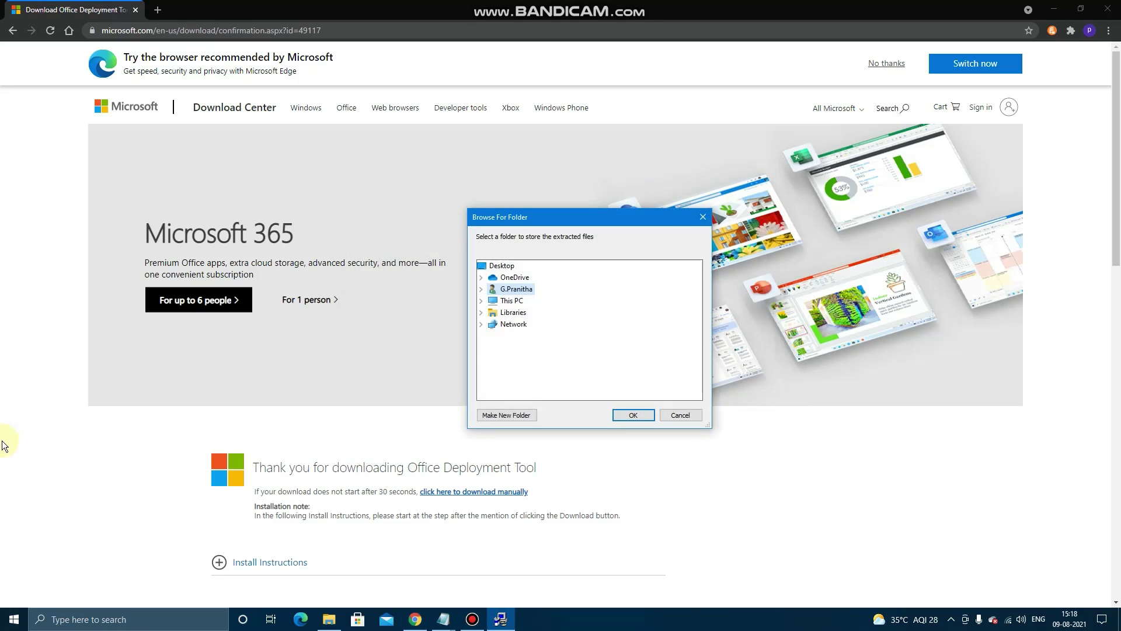
{"action": "left_click", "coordinate": [496, 267]}
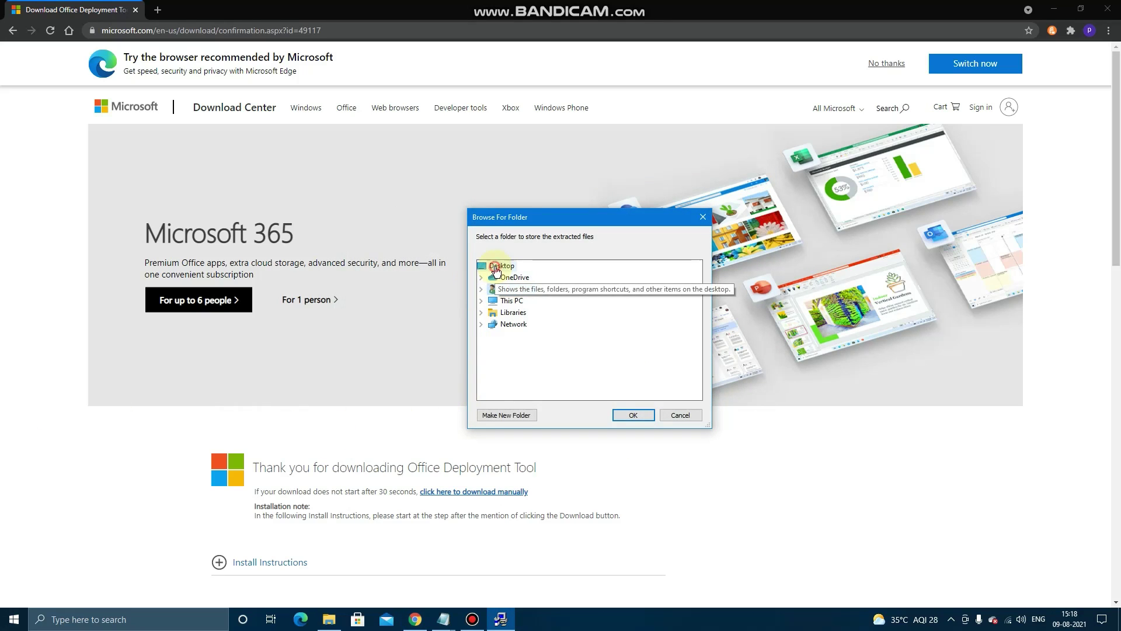
{"action": "left_click", "coordinate": [499, 414]}
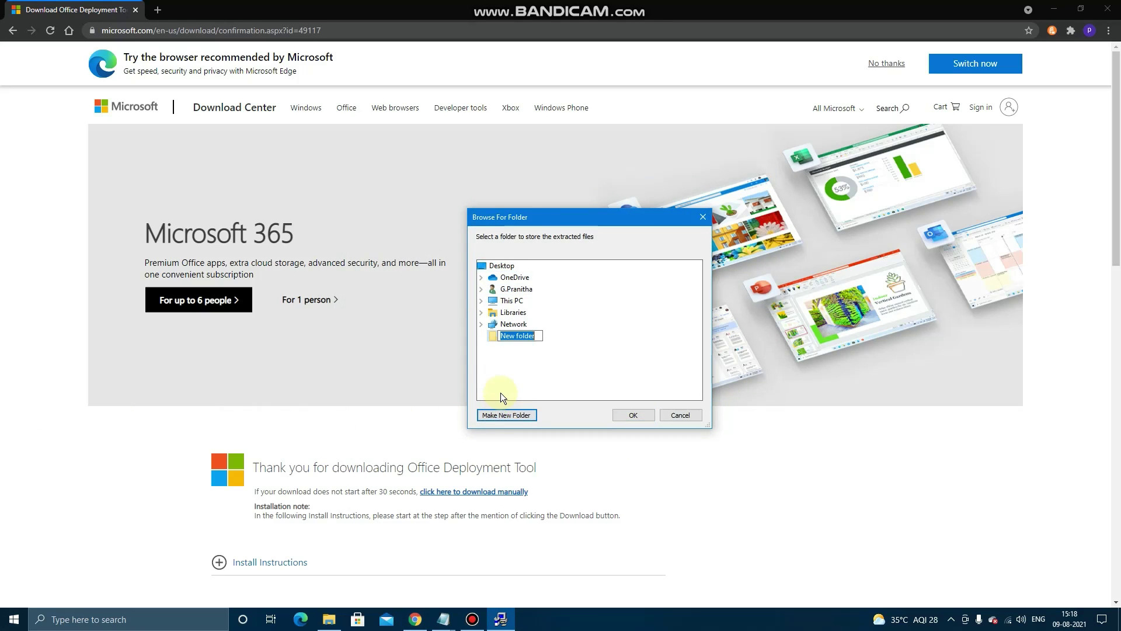
{"action": "type", "text": "access2019"}
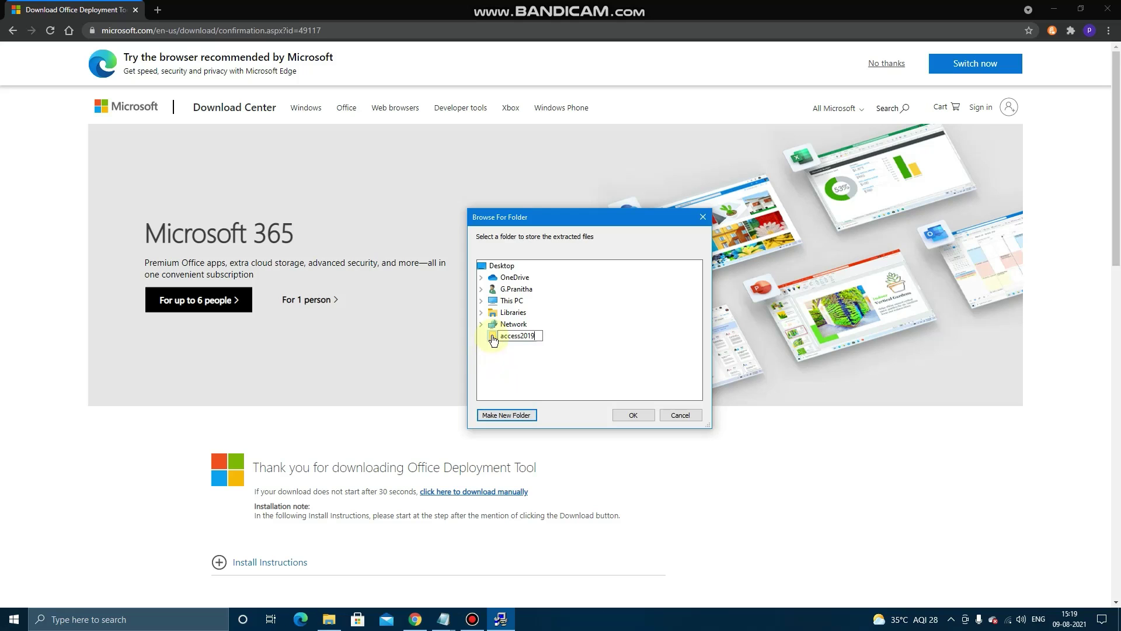
{"action": "left_click", "coordinate": [640, 415]}
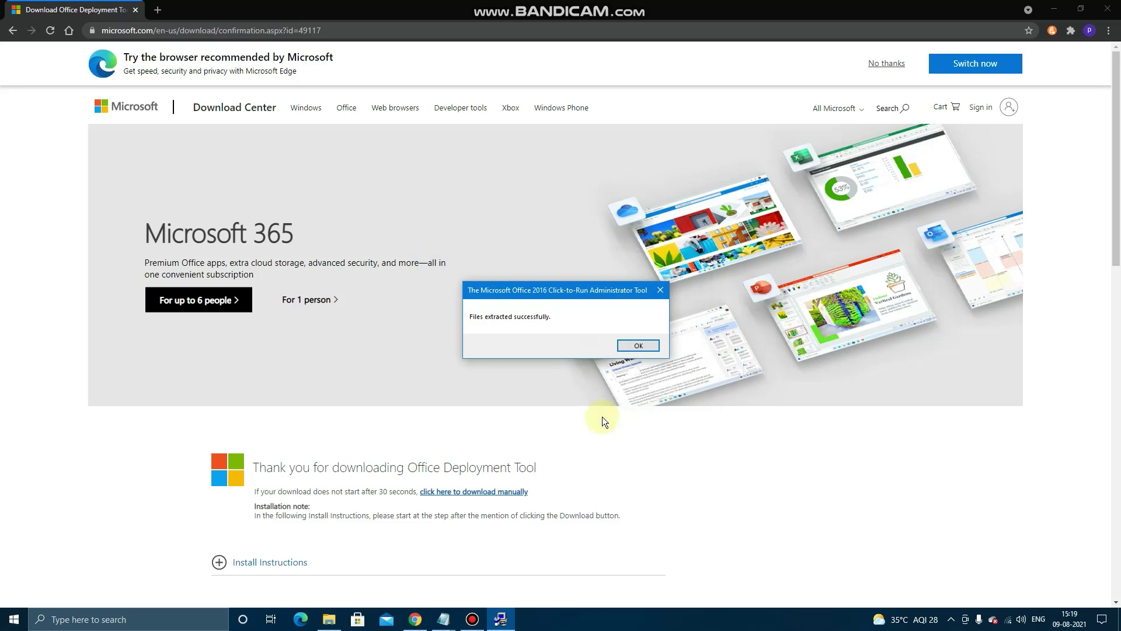
- Open Desktop > access2019 in File Explorer and delete the Office2019Enterprise configuration XML
{"action": "left_click", "coordinate": [639, 345]}
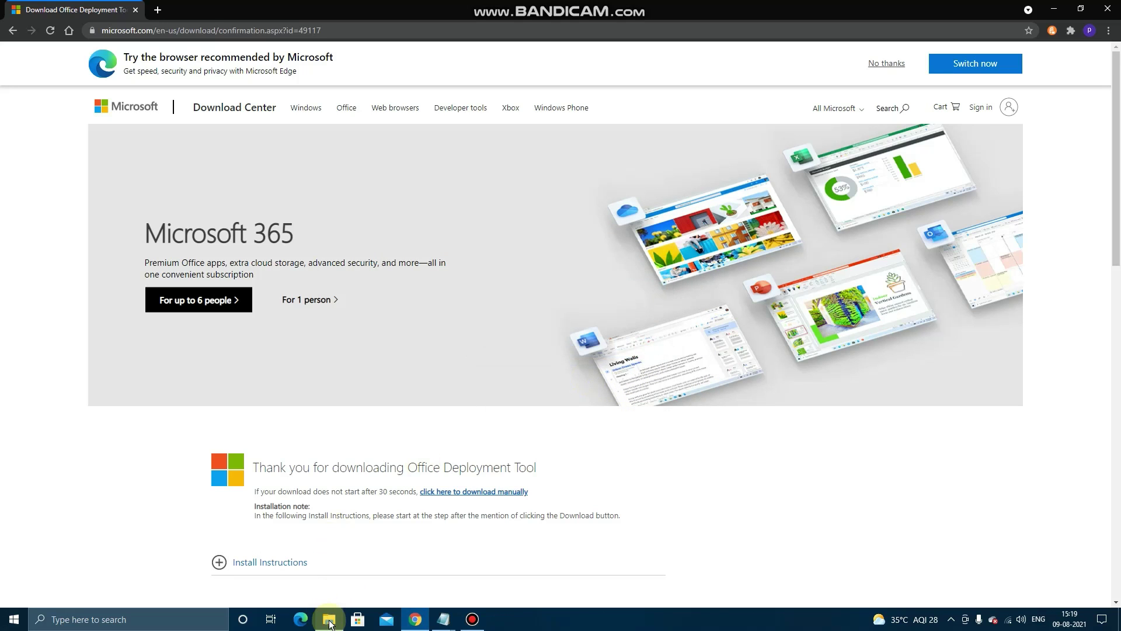
{"action": "left_click", "coordinate": [328, 618]}
{"action": "left_click", "coordinate": [44, 84]}
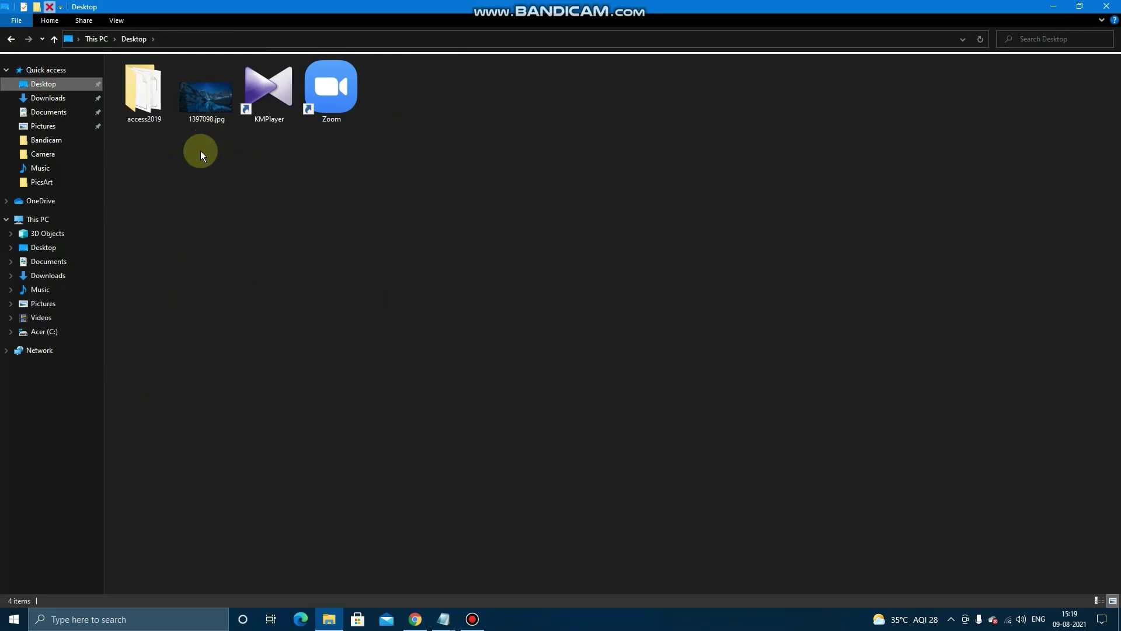
{"action": "double_click", "coordinate": [149, 95]}
{"action": "mouse_move", "coordinate": [168, 201]}
{"action": "left_mouse_down"}
{"action": "mouse_move", "coordinate": [551, 185]}
{"action": "mouse_move", "coordinate": [580, 63]}
{"action": "mouse_move", "coordinate": [527, 165]}
{"action": "mouse_move", "coordinate": [422, 321]}
{"action": "left_mouse_up"}
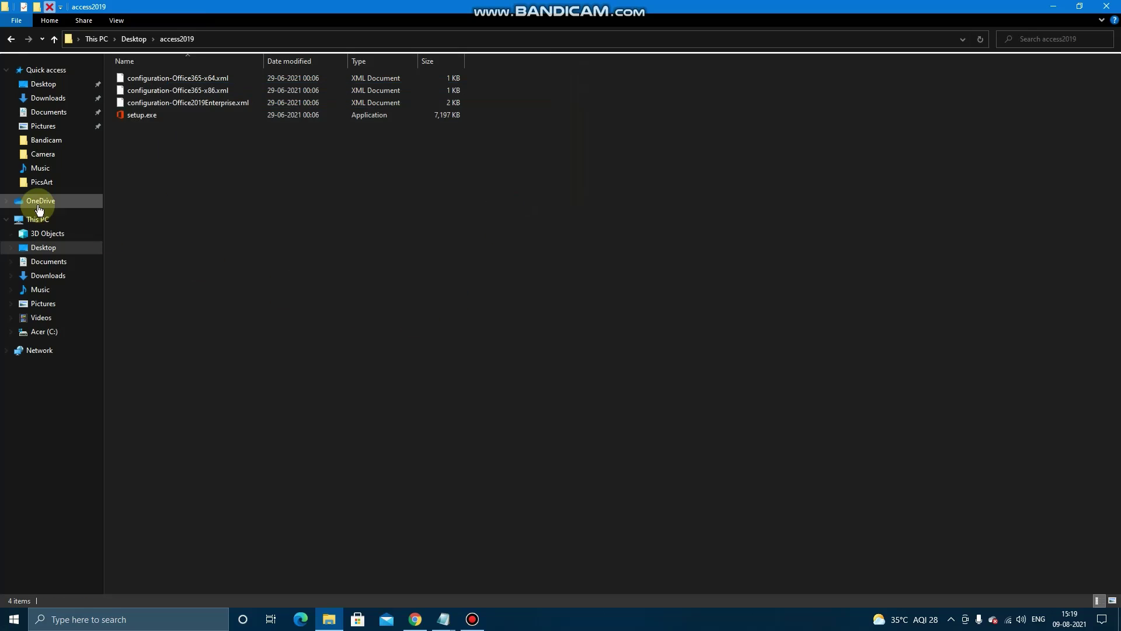
{"action": "left_click", "coordinate": [156, 105]}
{"action": "key", "text": "Delete"}
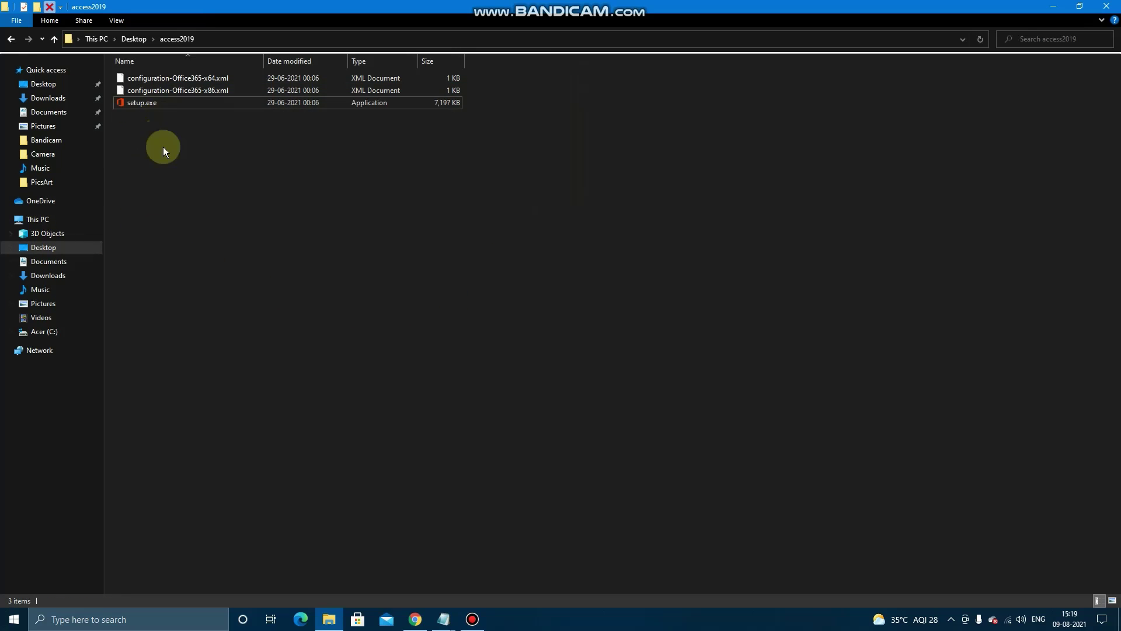
- Rename the Office365 x64 configuration file to configuration-x64.xml
{"action": "left_click", "coordinate": [161, 77]}
{"action": "left_click", "coordinate": [50, 21]}
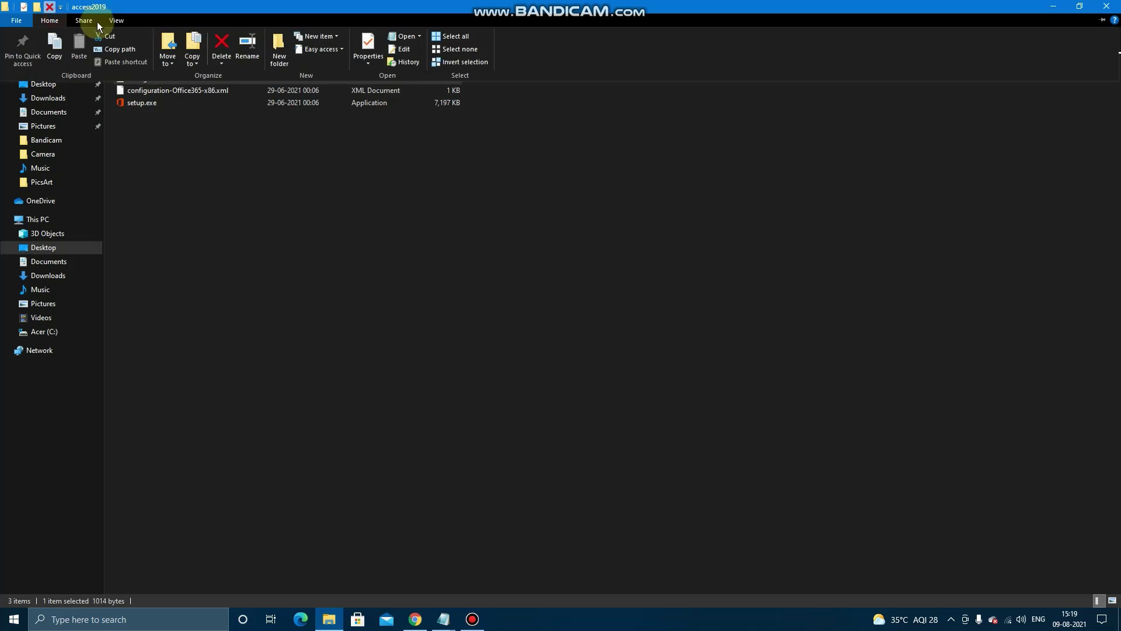
{"action": "left_click", "coordinate": [248, 49]}
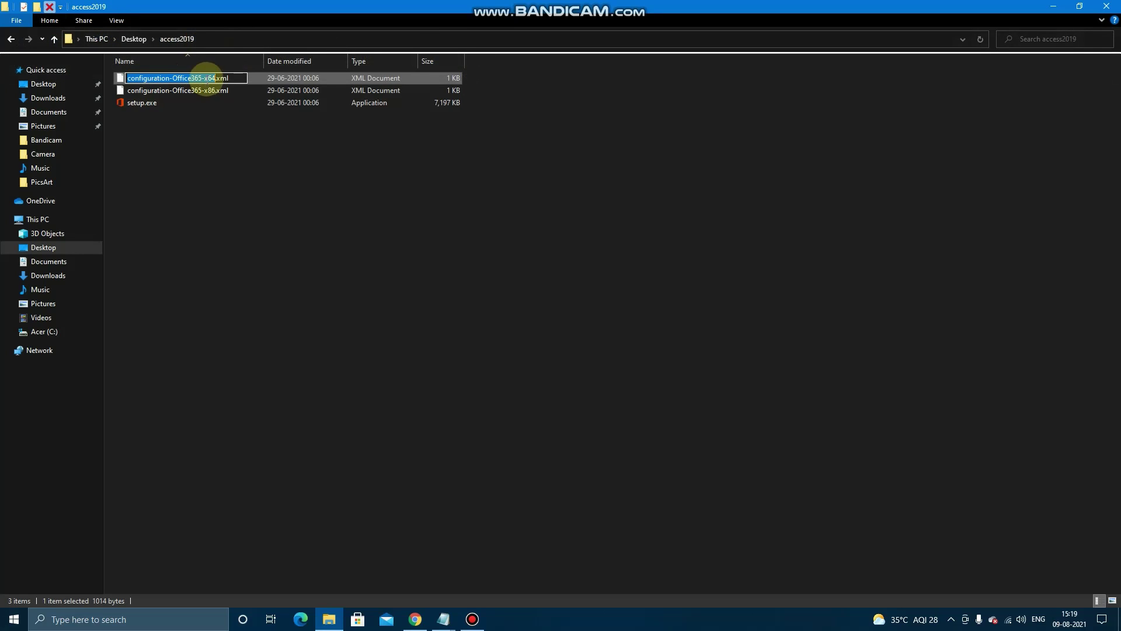
{"action": "left_click_drag", "start_coordinate": [203, 78], "coordinate": [173, 77]}
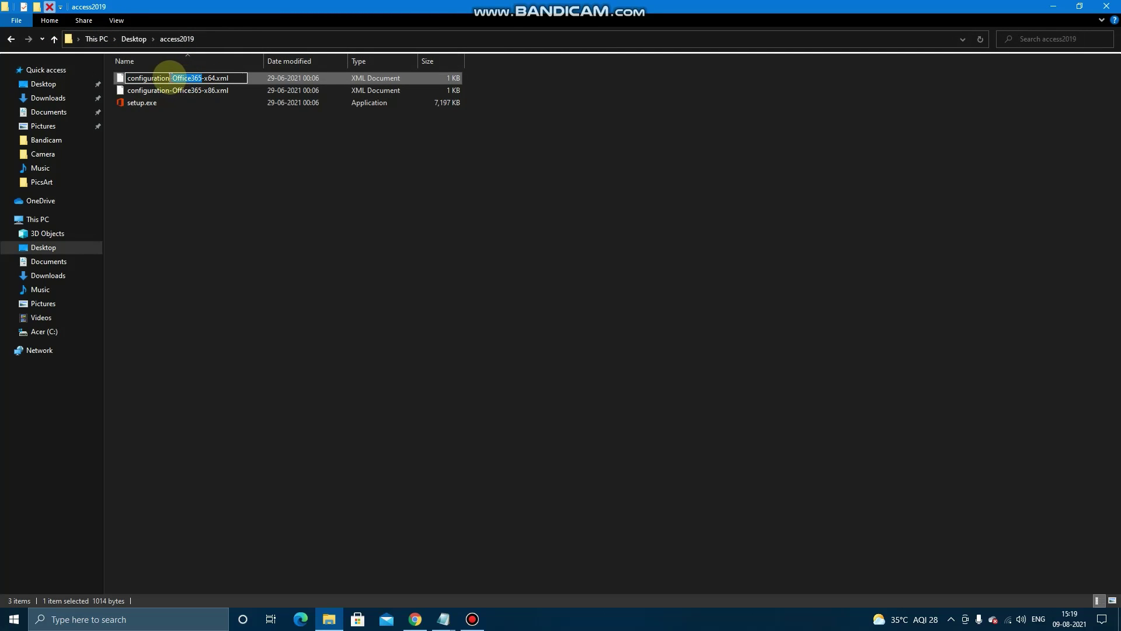
{"action": "left_click", "coordinate": [188, 91]}
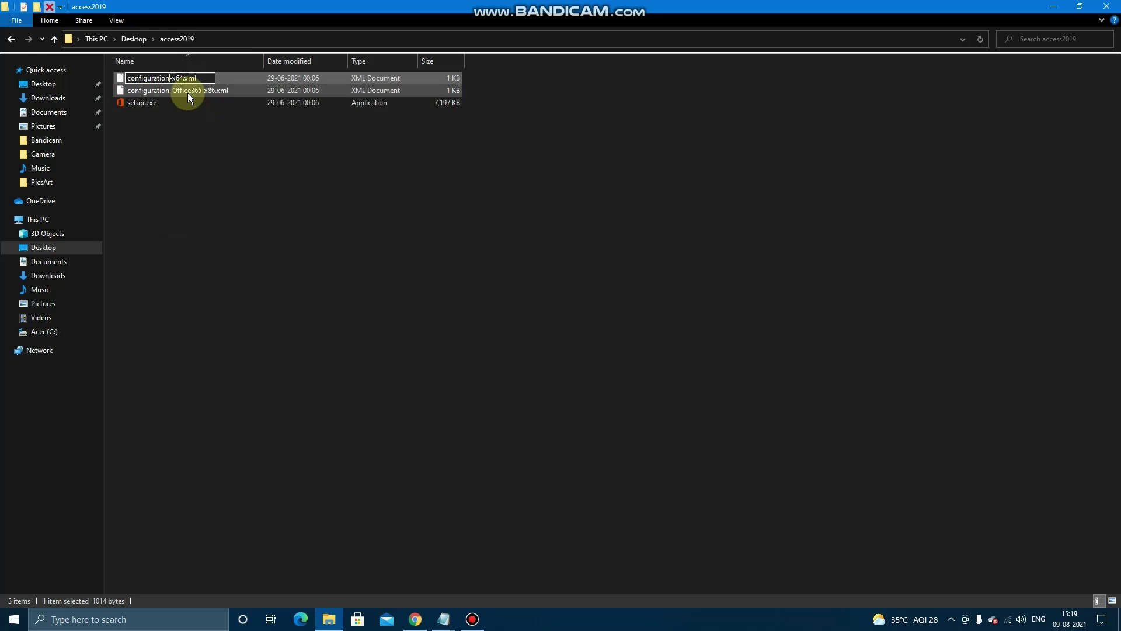
- Rename the Office365 x86 configuration file to configuration-x86.xml
{"action": "left_click", "coordinate": [44, 23]}
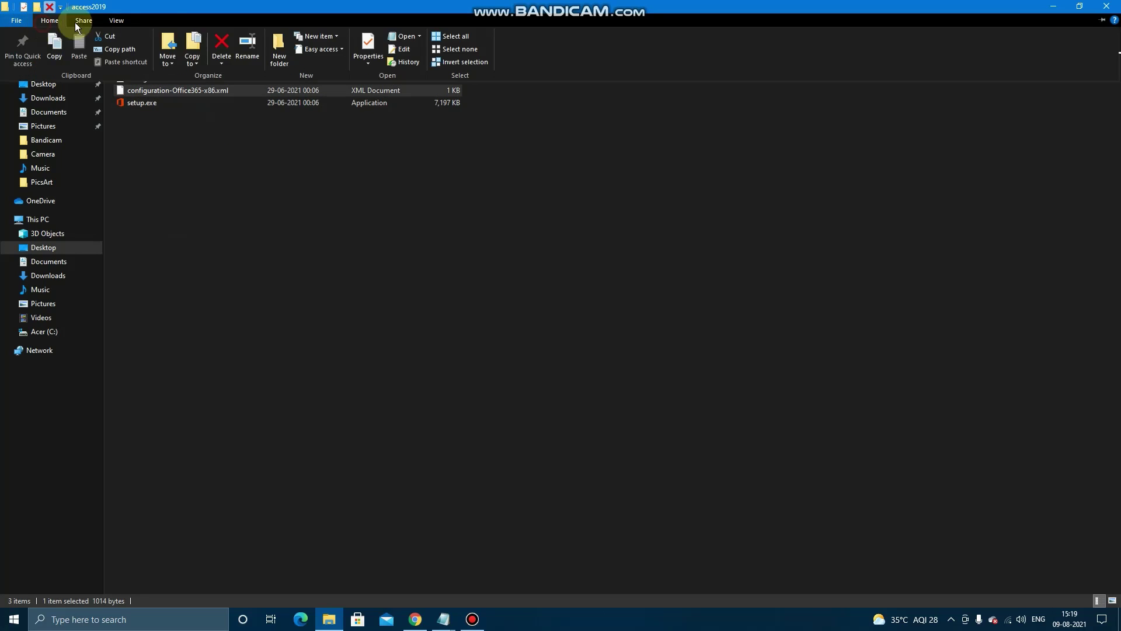
{"action": "left_click", "coordinate": [247, 48]}
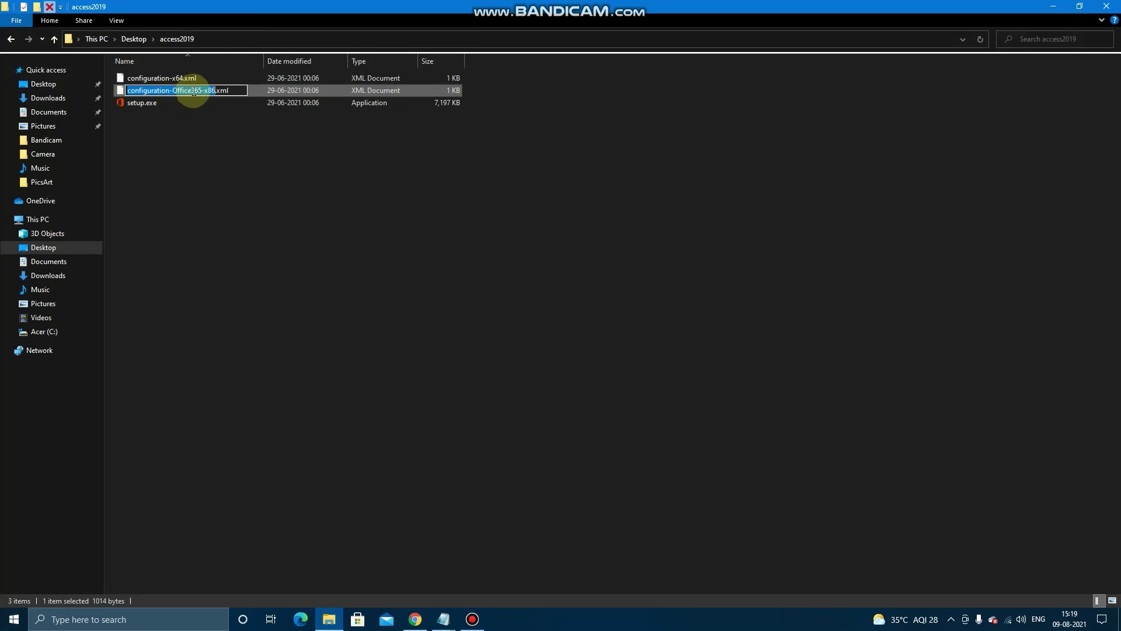
{"action": "left_click_drag", "start_coordinate": [200, 91], "coordinate": [172, 91]}
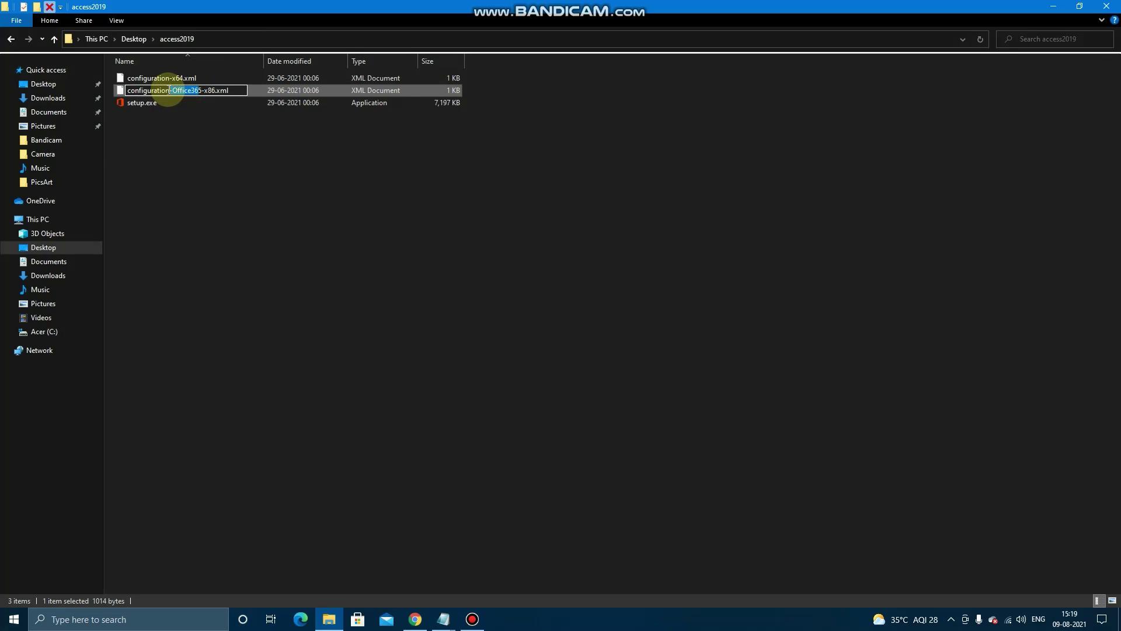
{"action": "key", "text": "BackSpace"}
{"action": "left_click", "coordinate": [202, 210]}
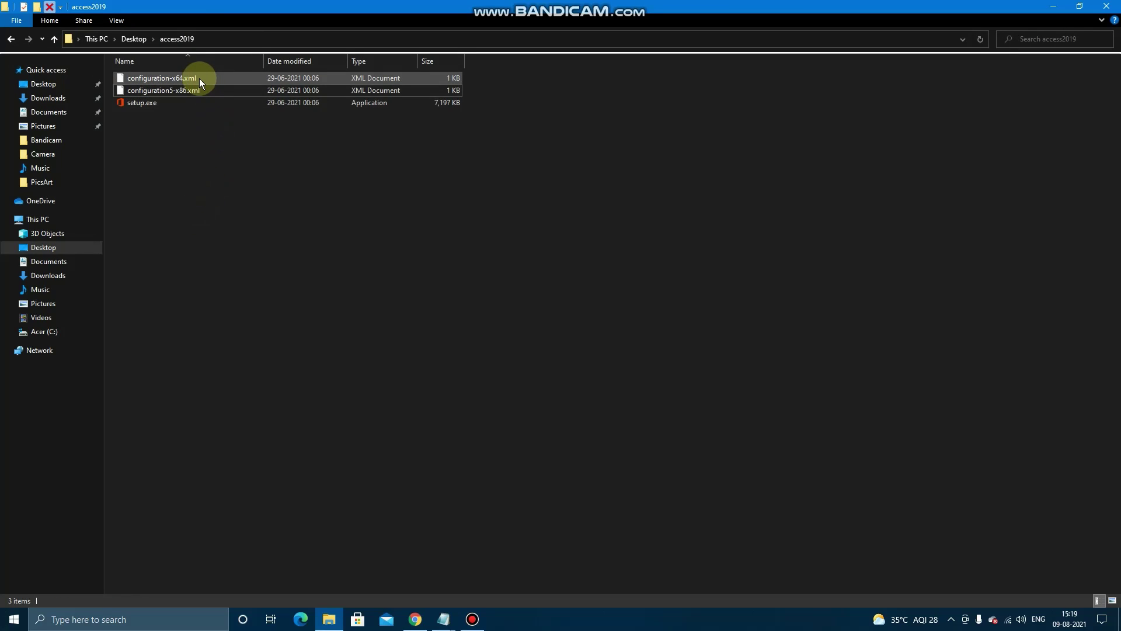
{"action": "left_click", "coordinate": [184, 90]}
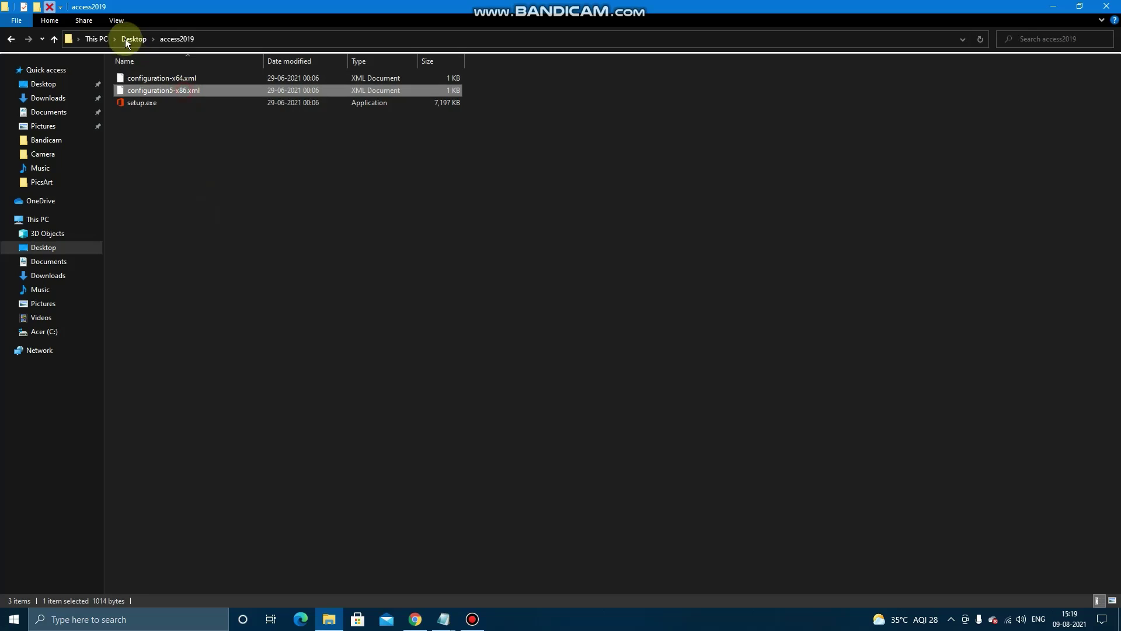
{"action": "left_click", "coordinate": [49, 21]}
{"action": "left_click", "coordinate": [247, 53]}
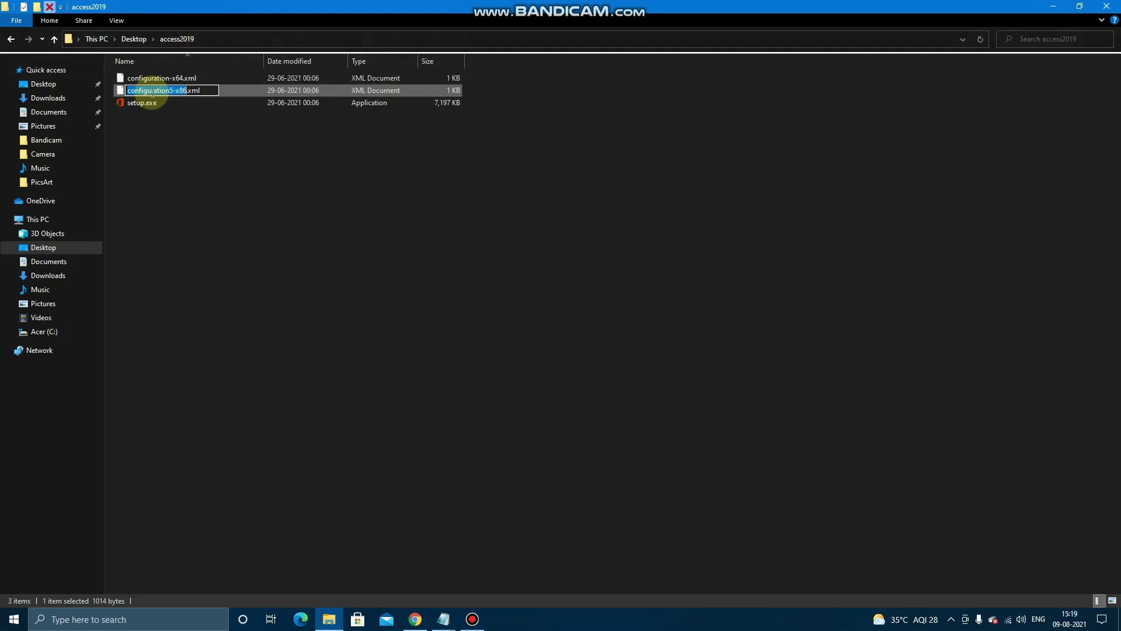
{"action": "key", "text": "BackSpace"}
{"action": "key", "text": "Return"}
{"action": "left_click", "coordinate": [171, 78]}
- Open configuration-x64.xml in Notepad and remove Channel="Monthly" and the O365ProPlusRetail product ID
{"action": "right_click", "coordinate": [171, 79]}
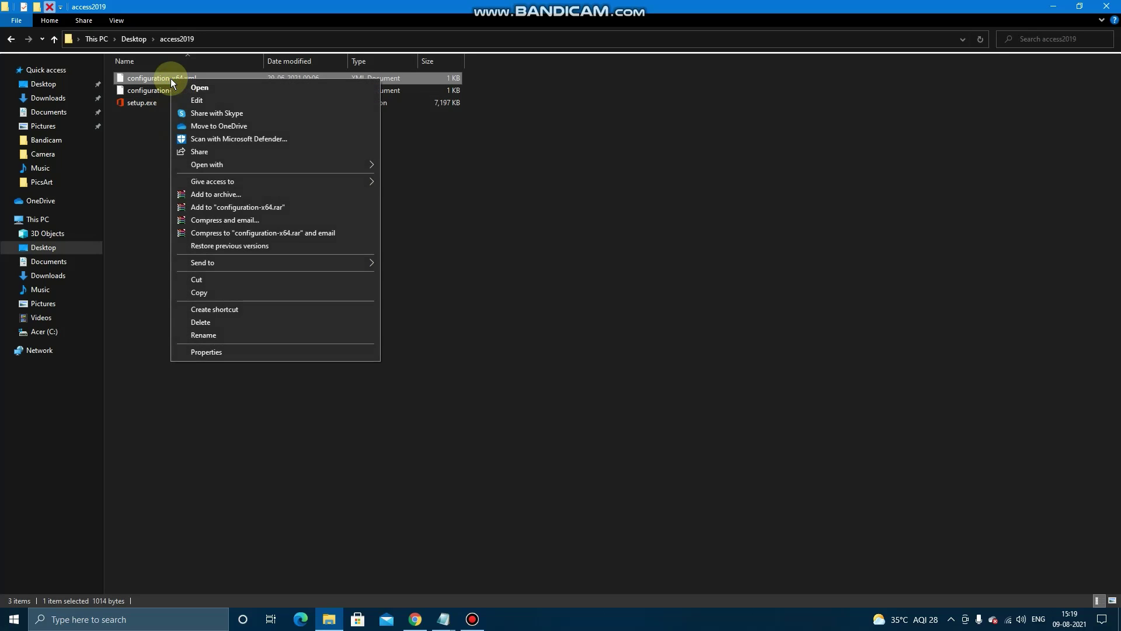
{"action": "mouse_move", "coordinate": [207, 165]}
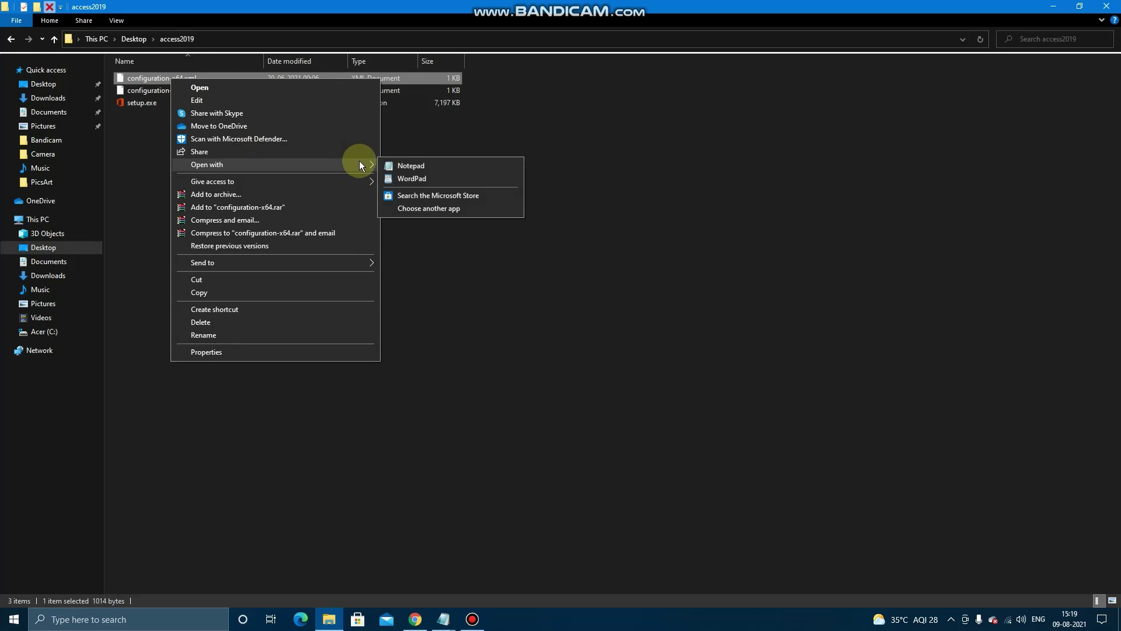
{"action": "left_click", "coordinate": [406, 166]}
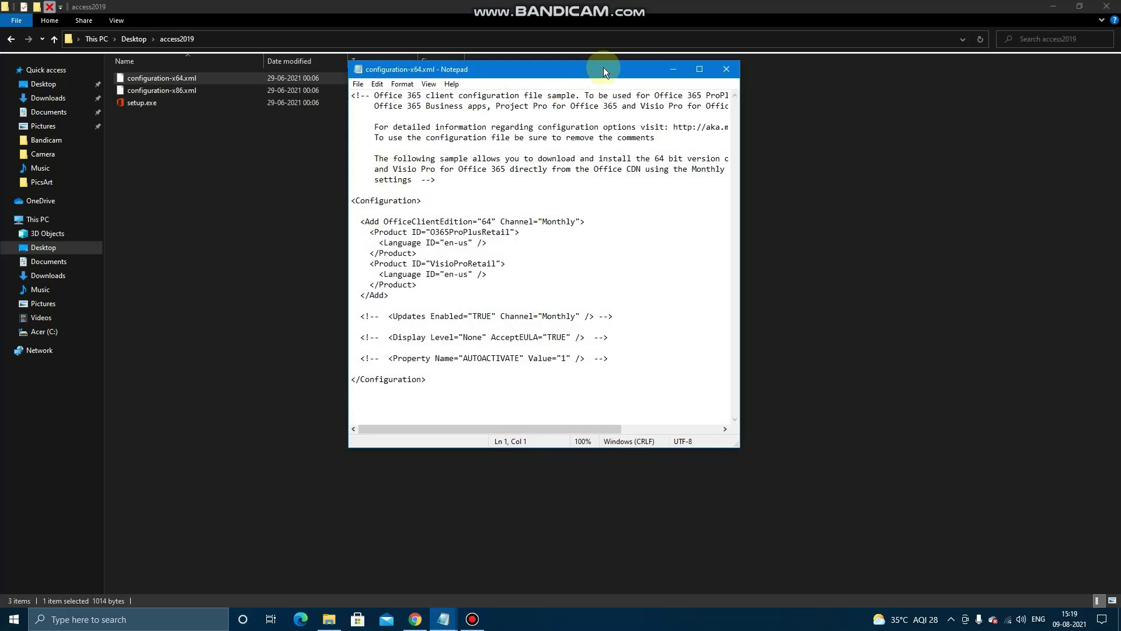
{"action": "left_click", "coordinate": [699, 69]}
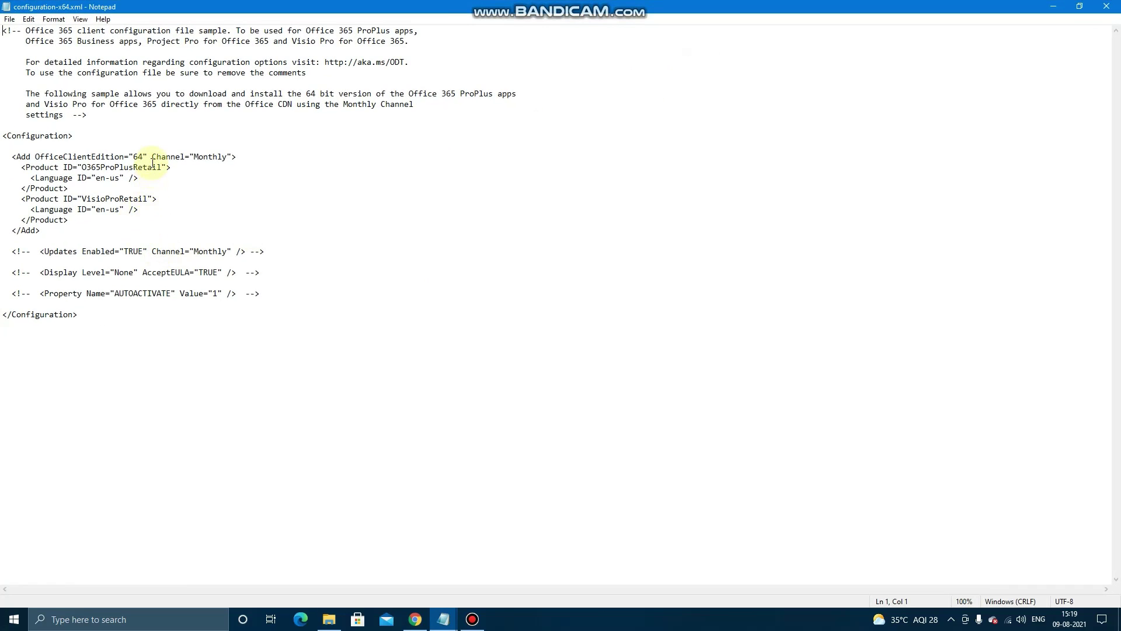
{"action": "left_click_drag", "start_coordinate": [148, 157], "coordinate": [230, 158]}
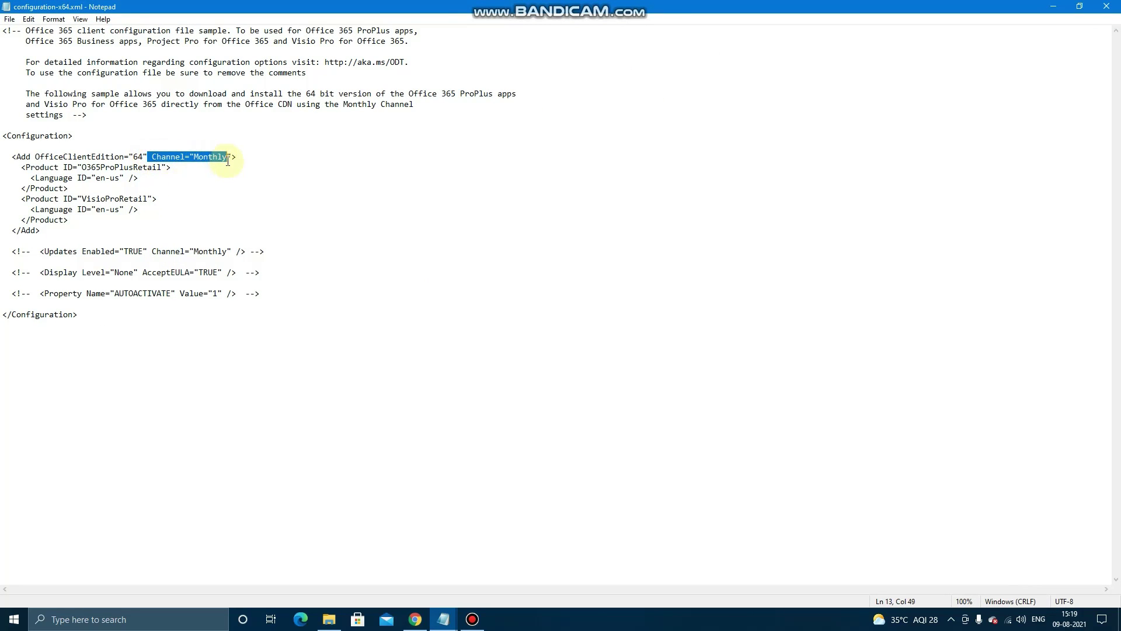
{"action": "key", "text": "Delete"}
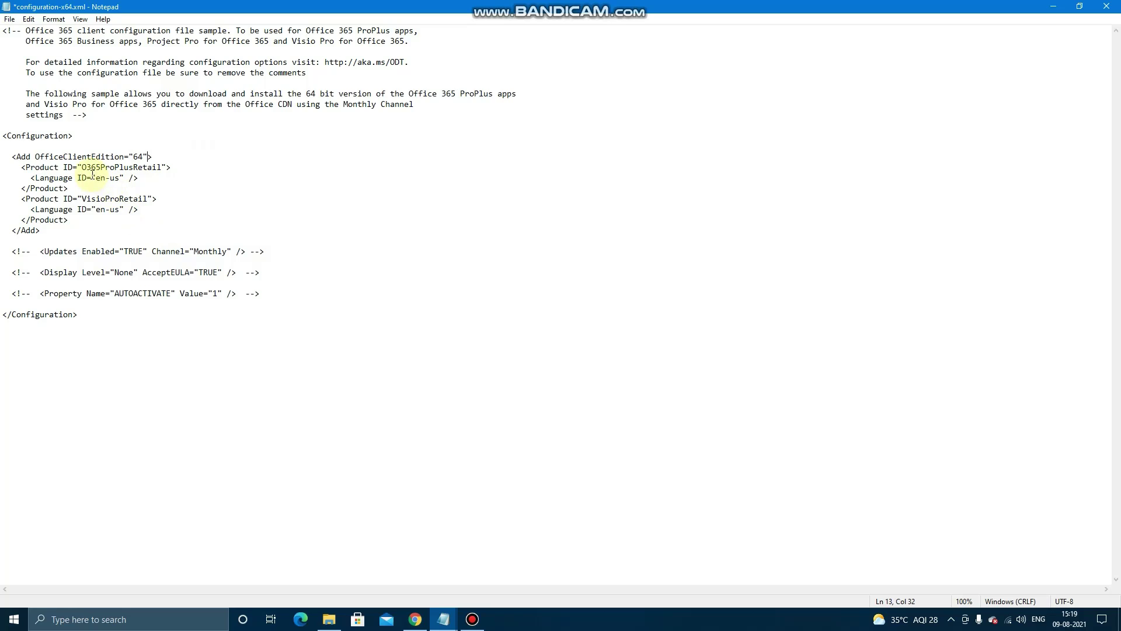
{"action": "left_click_drag", "start_coordinate": [81, 166], "coordinate": [160, 167]}
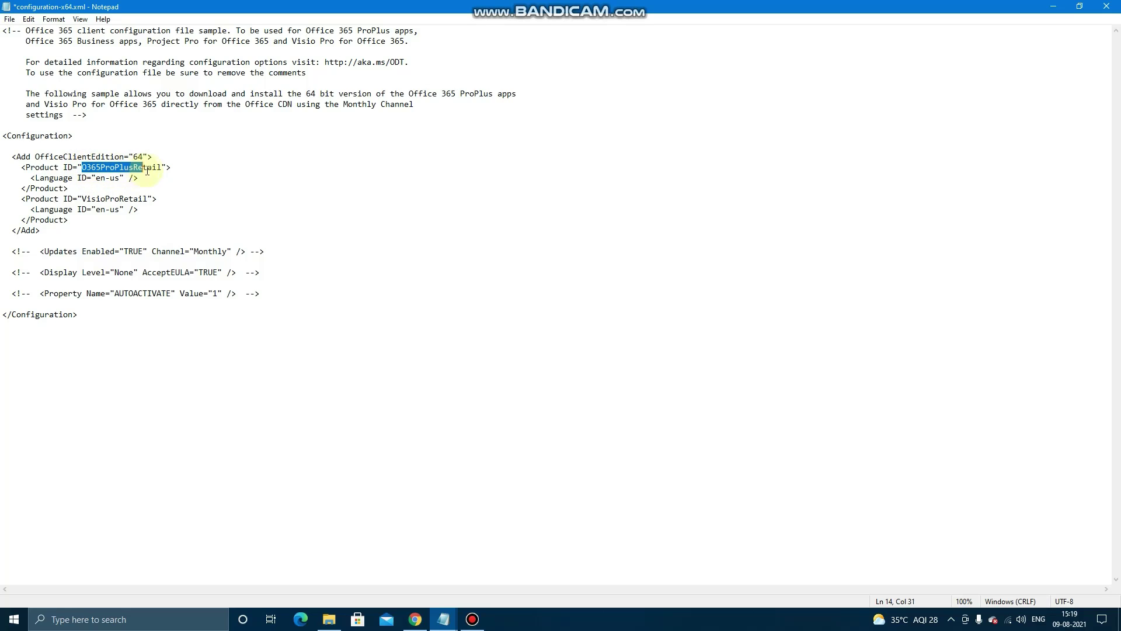
{"action": "key", "text": "Delete"}
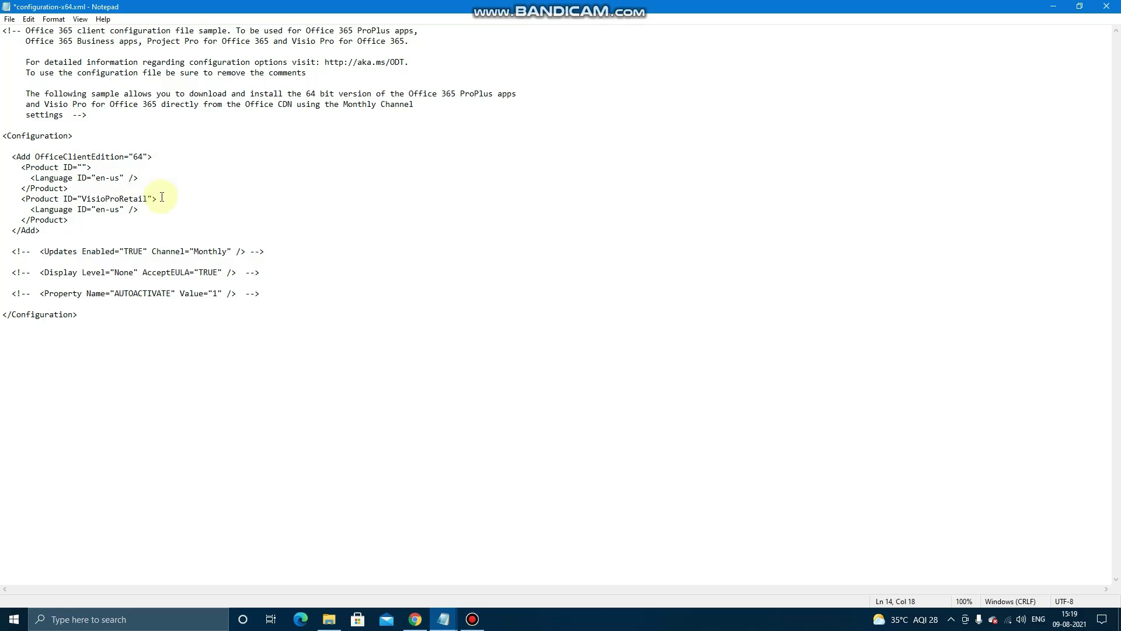
{"action": "type", "text": "Access2019Volum"}
{"action": "type", "text": "ess2019Volume"}
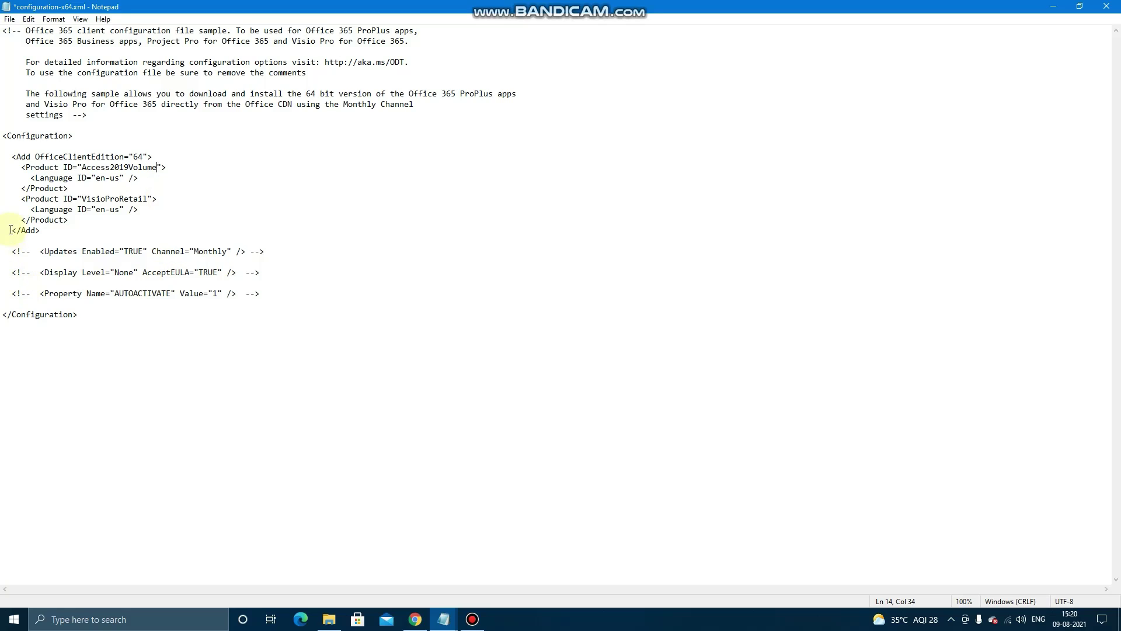
- Delete the VisioProRetail product block and save configuration-x64.xml
{"action": "left_click_drag", "start_coordinate": [22, 199], "coordinate": [176, 219]}
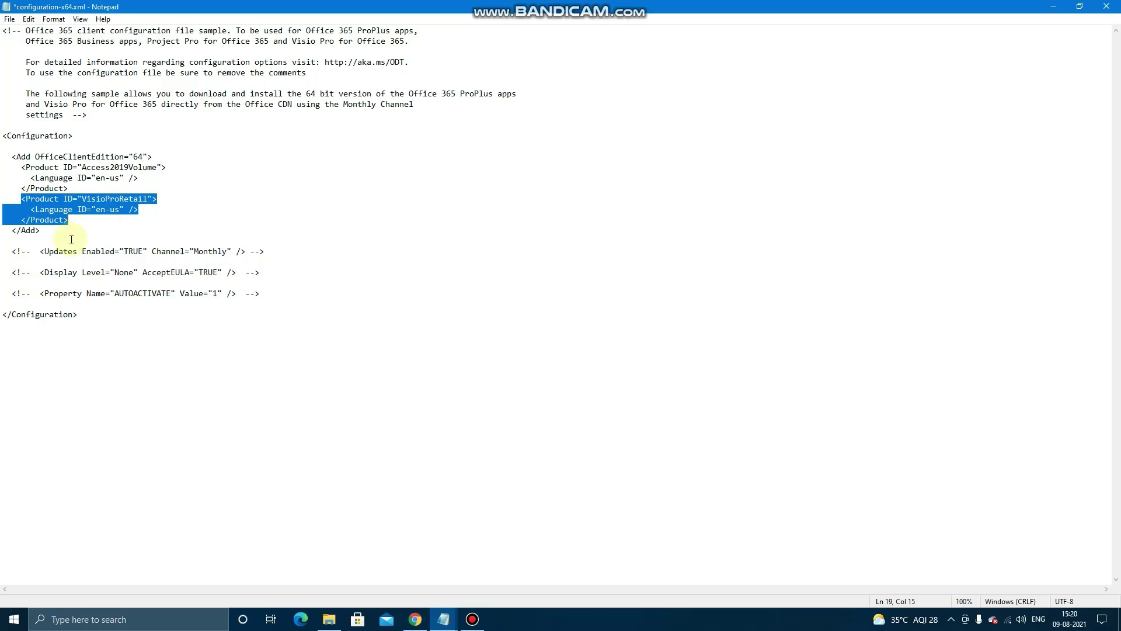
{"action": "key", "text": "Delete"}
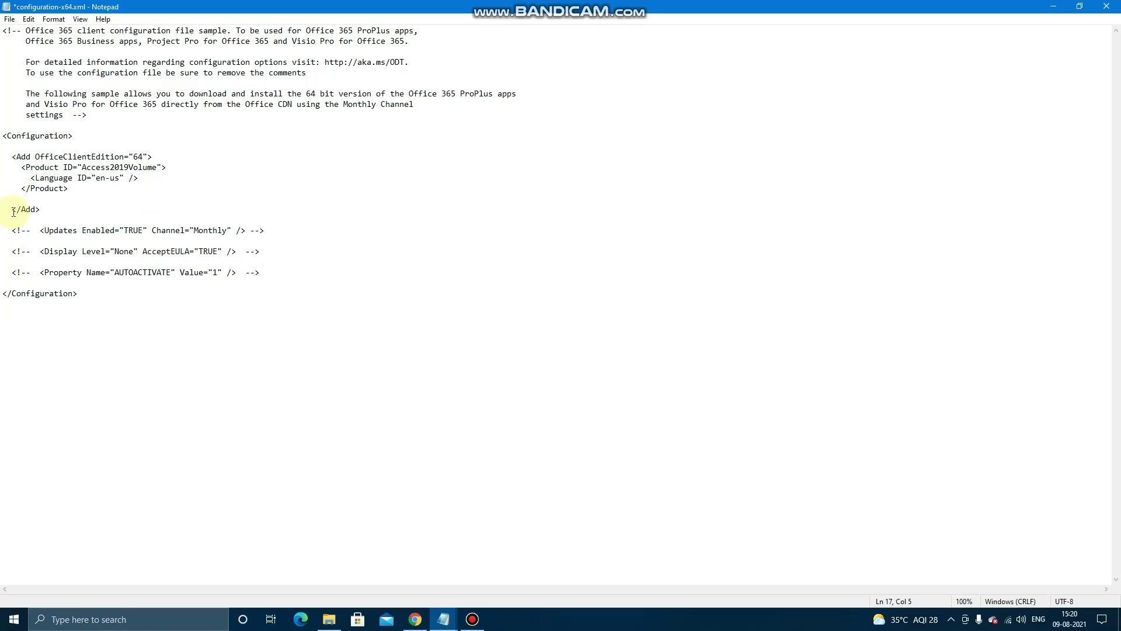
{"action": "left_click", "coordinate": [11, 211]}
{"action": "key", "text": "BackSpace"}
{"action": "key", "text": "BackSpace"}
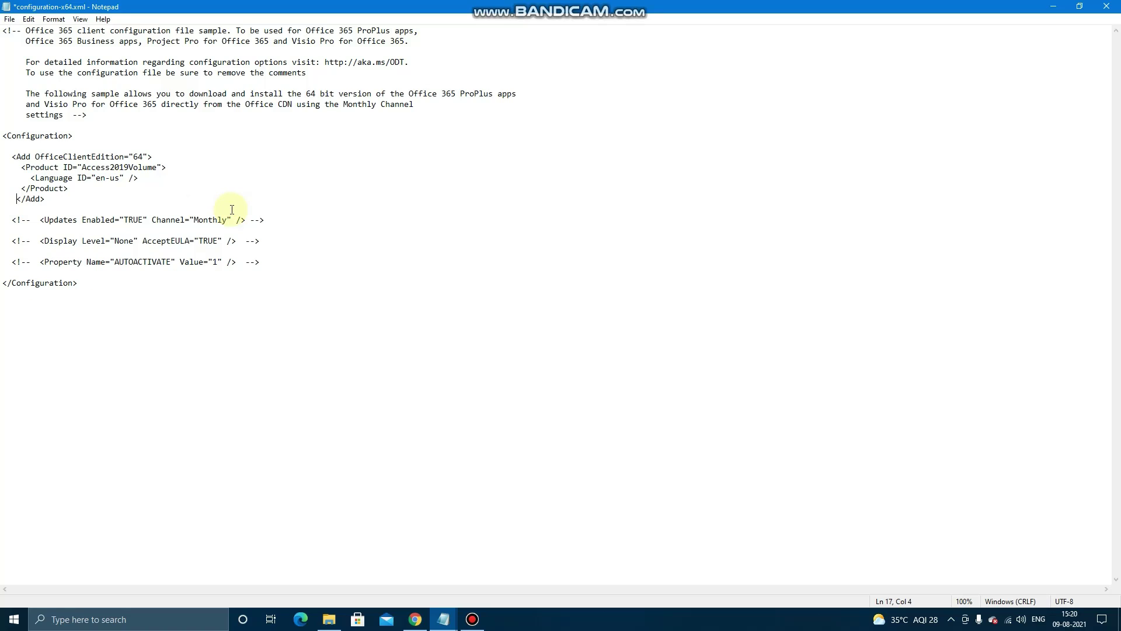
{"action": "left_click", "coordinate": [286, 371]}
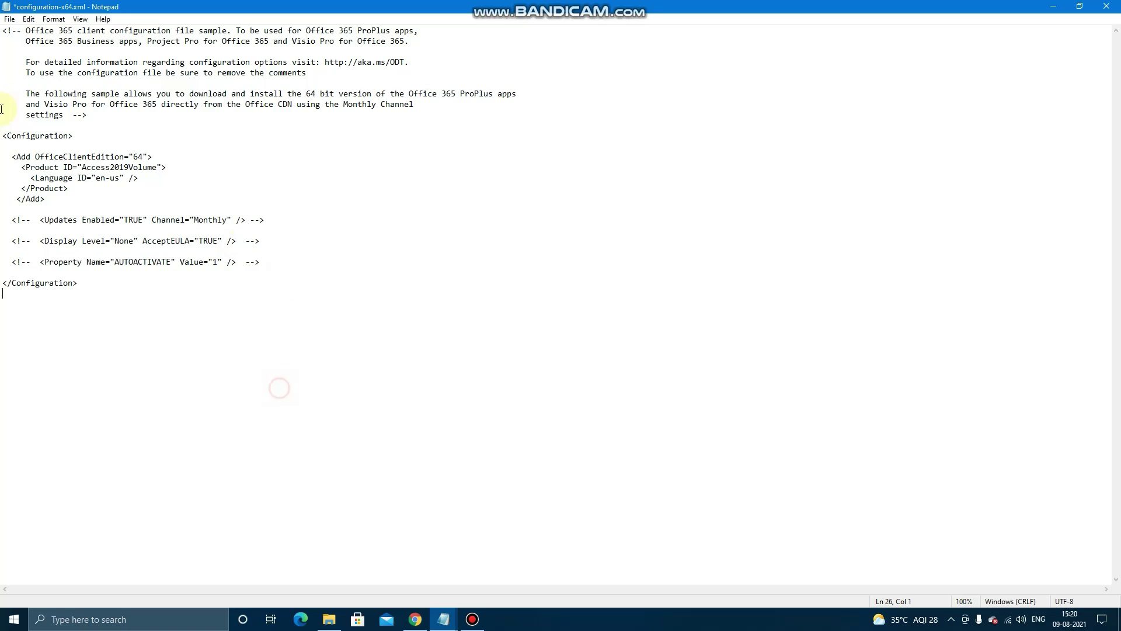
{"action": "left_click", "coordinate": [8, 19]}
{"action": "left_click", "coordinate": [41, 75]}
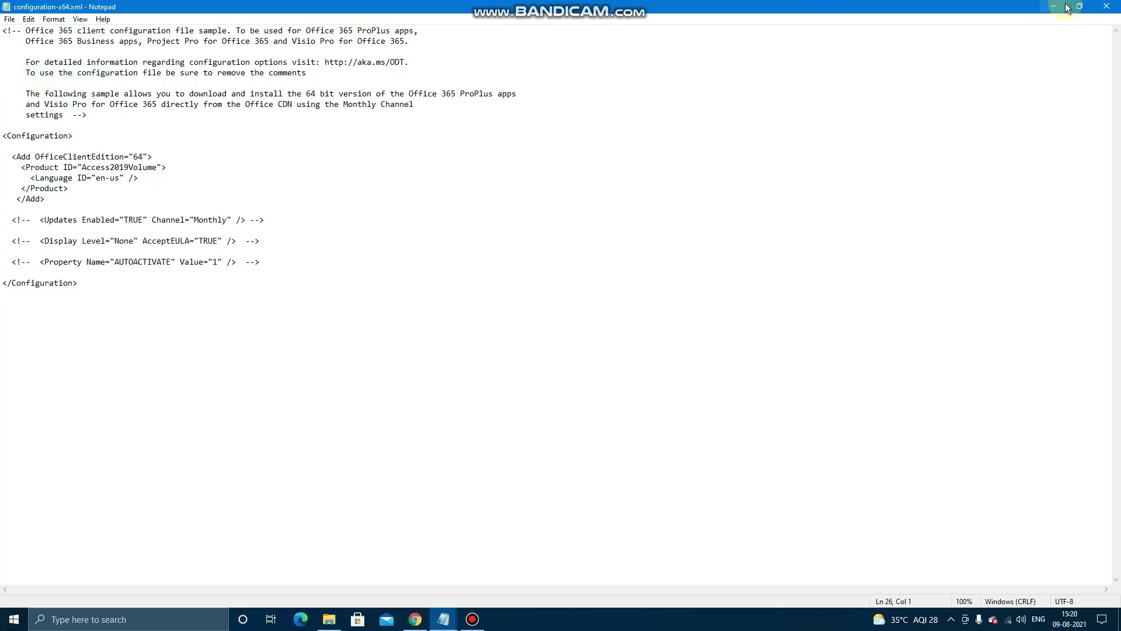
- Open configuration-x86.xml in Notepad and remove Channel="Monthly" and the O365ProPlusRetail product ID
{"action": "left_click", "coordinate": [1107, 6]}
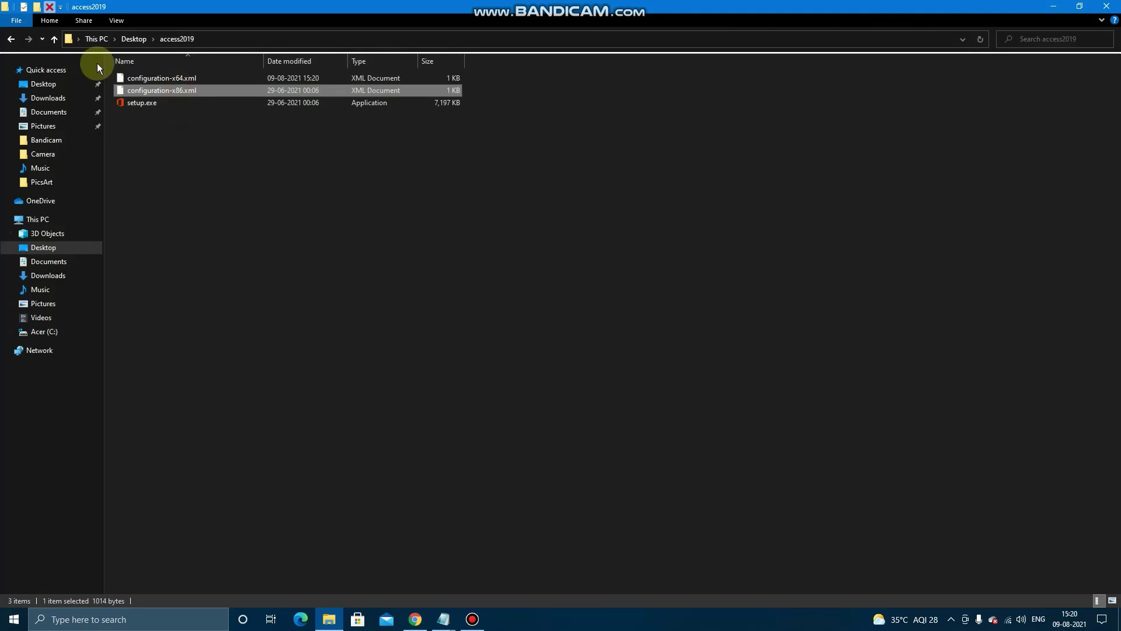
{"action": "right_click", "coordinate": [154, 88]}
{"action": "left_click", "coordinate": [389, 171]}
{"action": "left_click", "coordinate": [699, 69]}
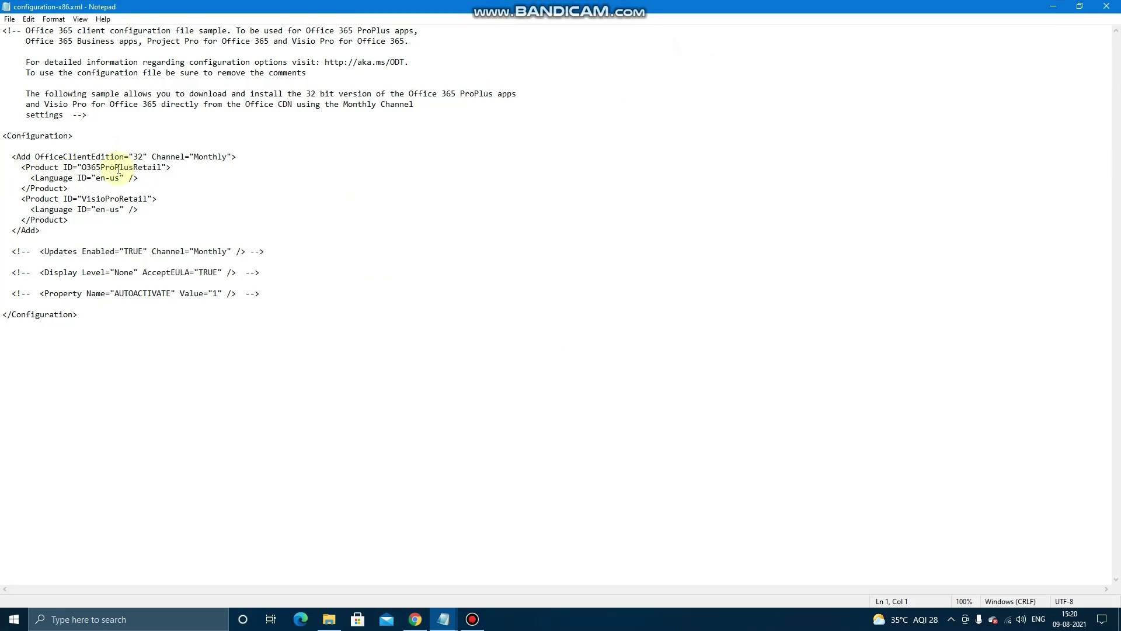
{"action": "left_click_drag", "start_coordinate": [146, 156], "coordinate": [234, 156]}
{"action": "key", "text": "Delete"}
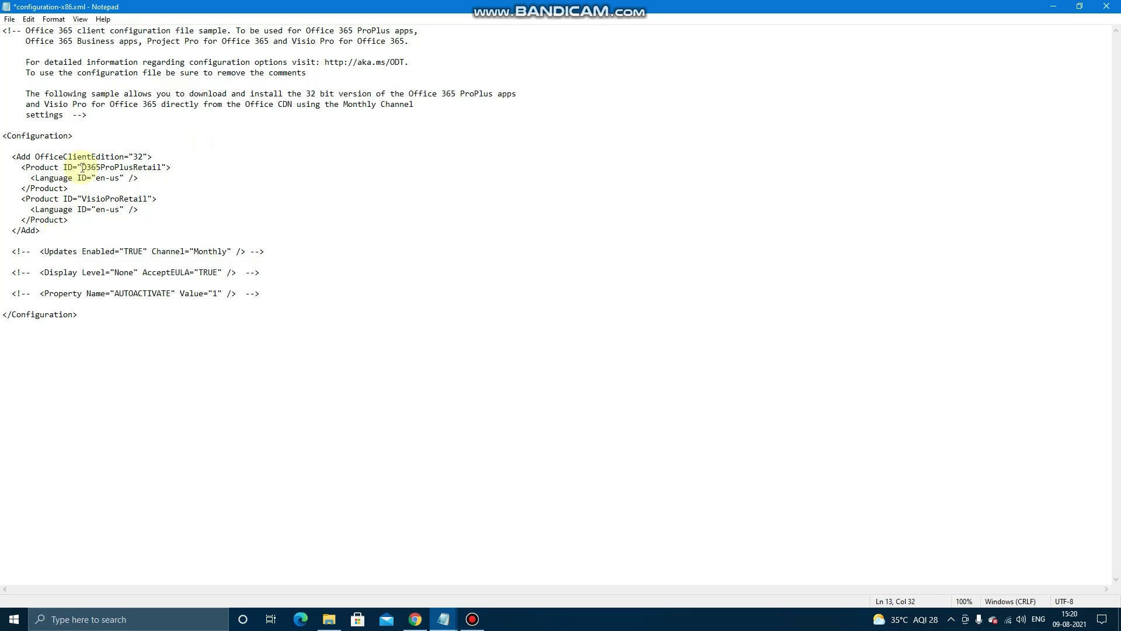
{"action": "left_click_drag", "start_coordinate": [82, 167], "coordinate": [163, 167]}
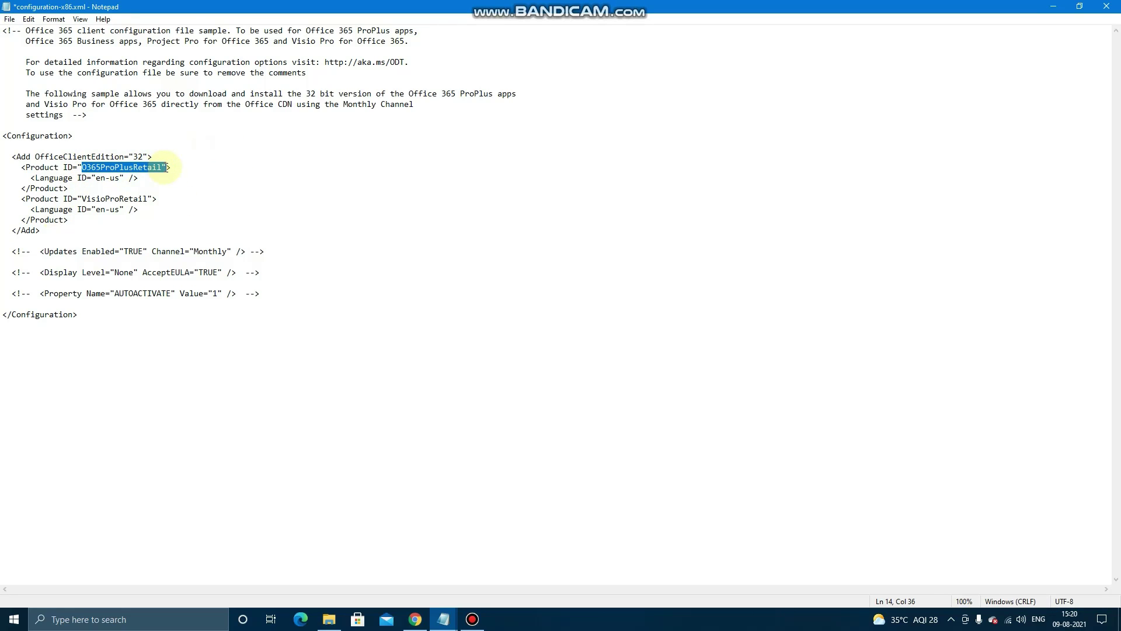
{"action": "left_click", "coordinate": [176, 195]}
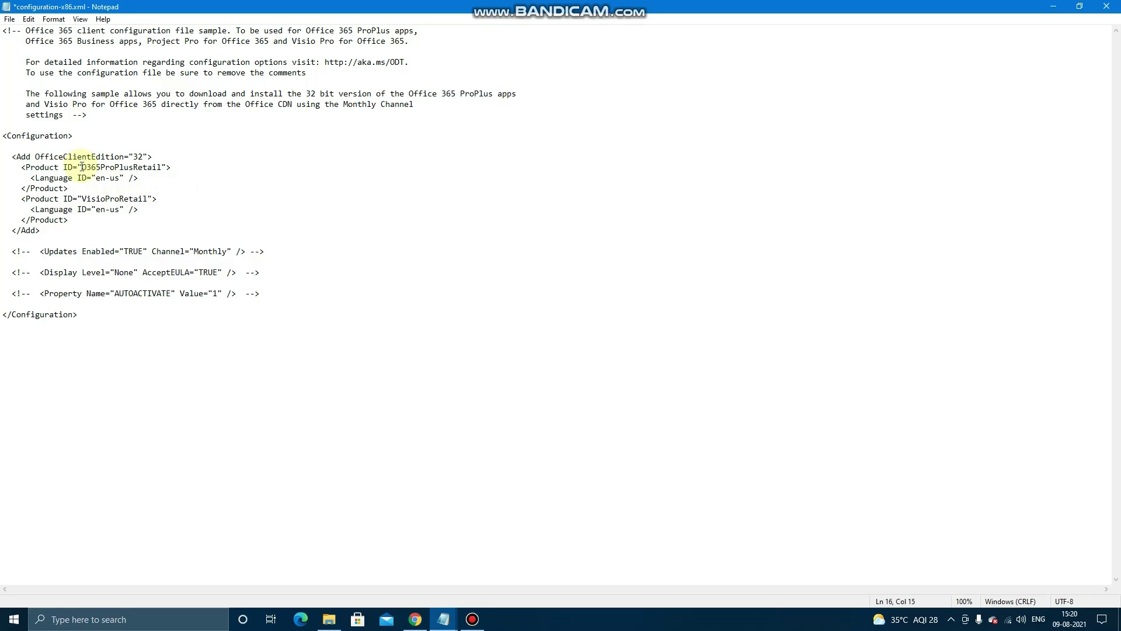
{"action": "left_click_drag", "start_coordinate": [82, 167], "coordinate": [164, 168]}
{"action": "key", "text": "Delete"}
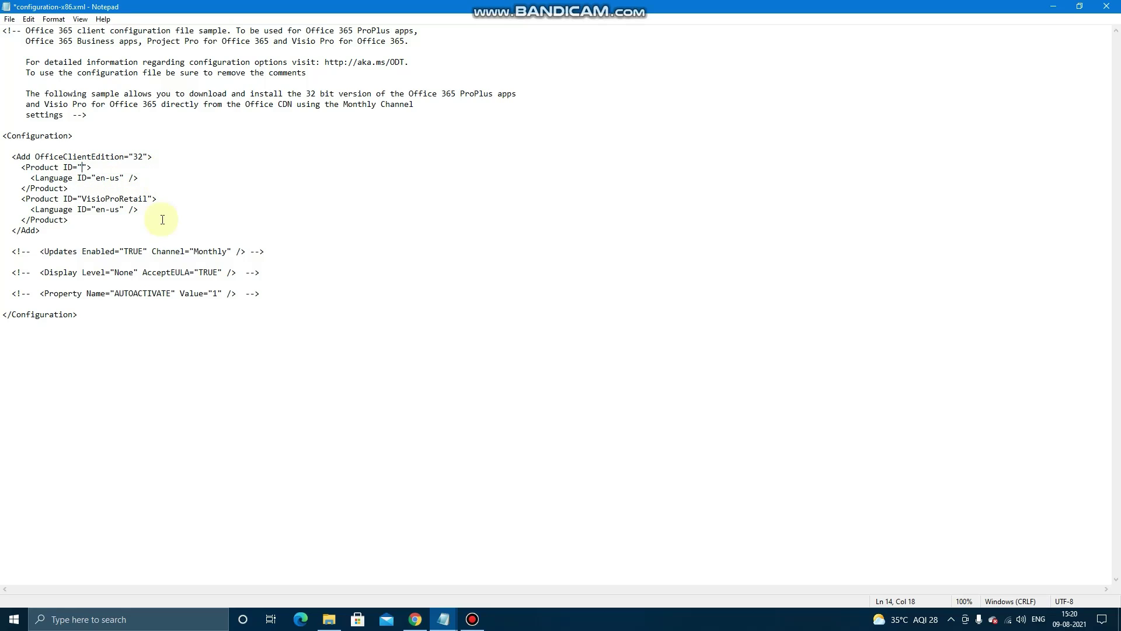
{"action": "type", "text": "Access2019Vo"}
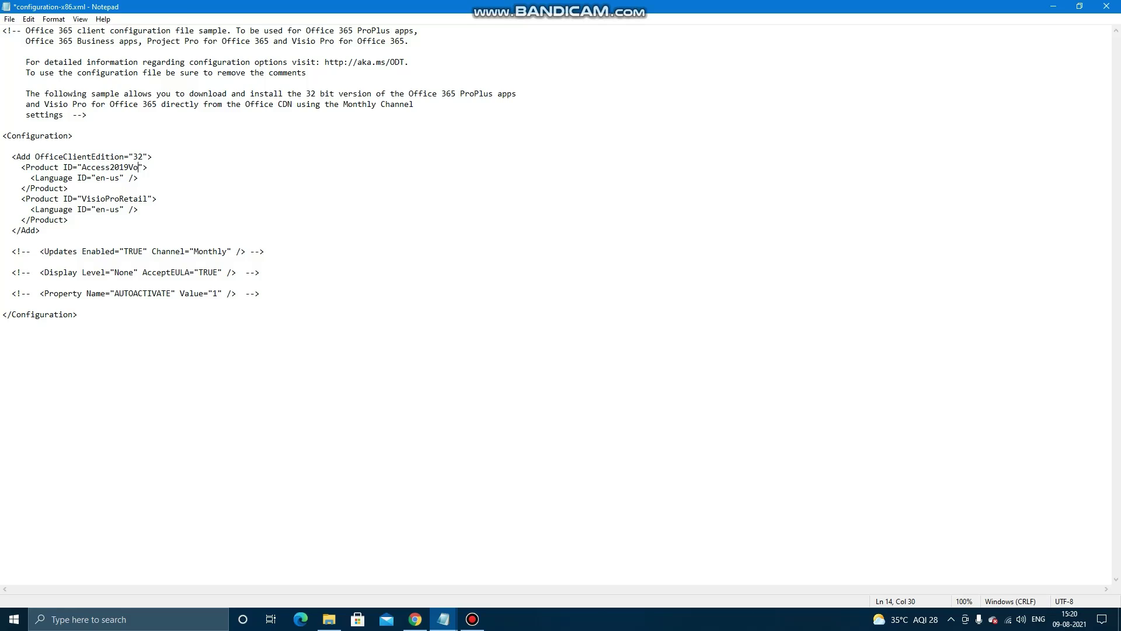
{"action": "type", "text": "e"}
- Delete the VisioProRetail product block and save configuration-x86.xml
{"action": "left_click", "coordinate": [16, 201]}
{"action": "left_click_drag", "start_coordinate": [16, 201], "coordinate": [160, 220]}
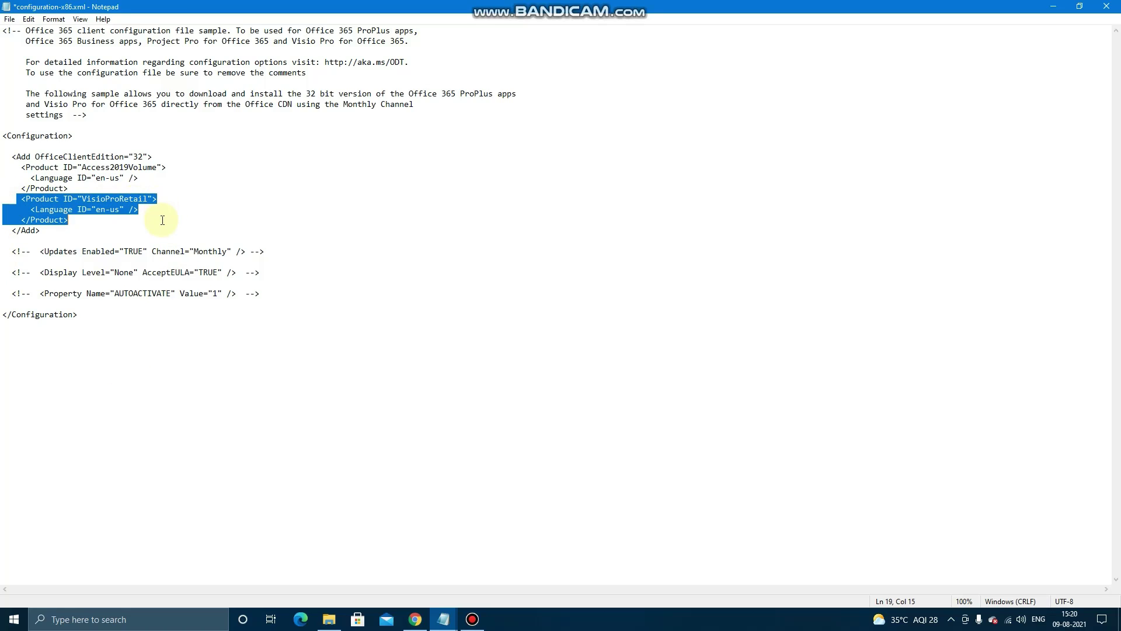
{"action": "key", "text": "Delete"}
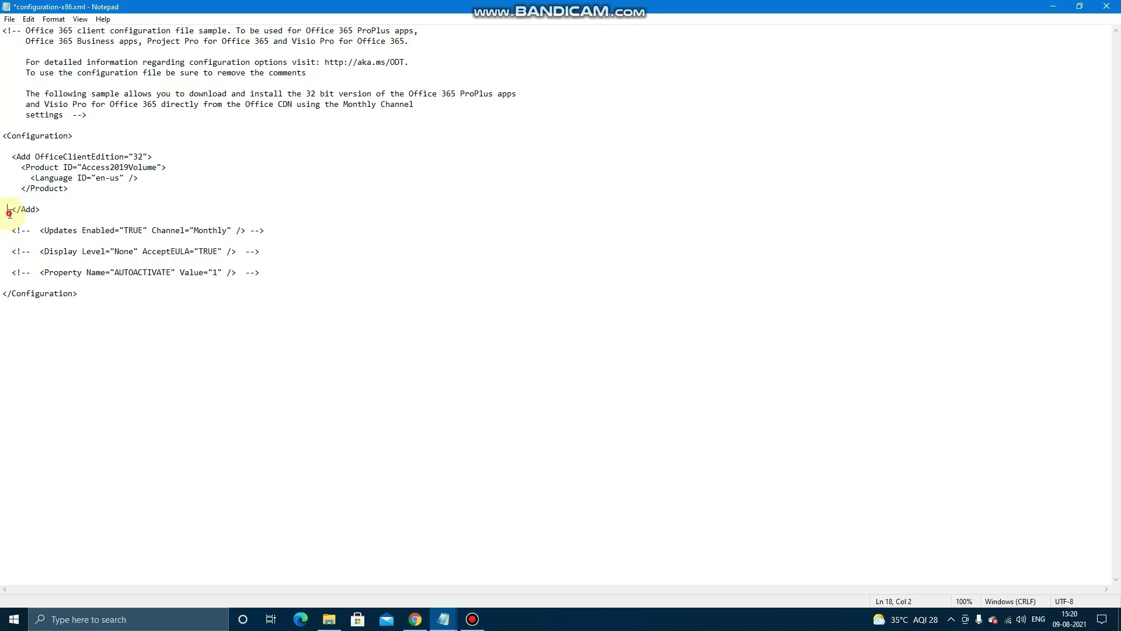
{"action": "key", "text": "BackSpace"}
{"action": "left_click", "coordinate": [186, 360]}
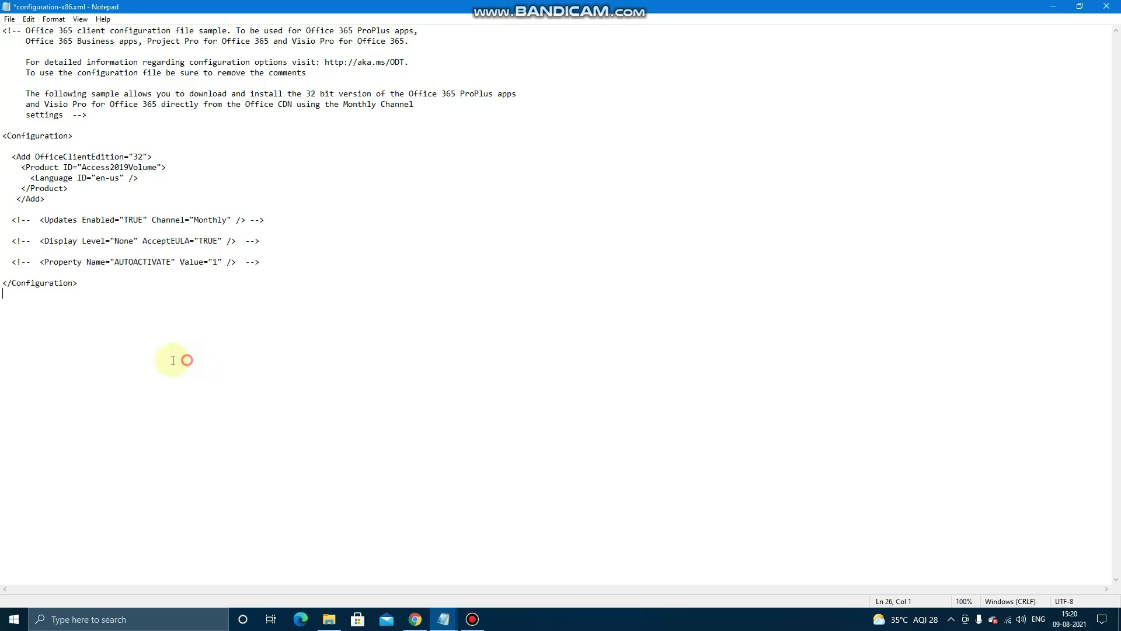
{"action": "left_click", "coordinate": [9, 19]}
{"action": "left_click", "coordinate": [27, 70]}
- Open a PowerShell window in the access2019 folder
{"action": "left_click", "coordinate": [1053, 6]}
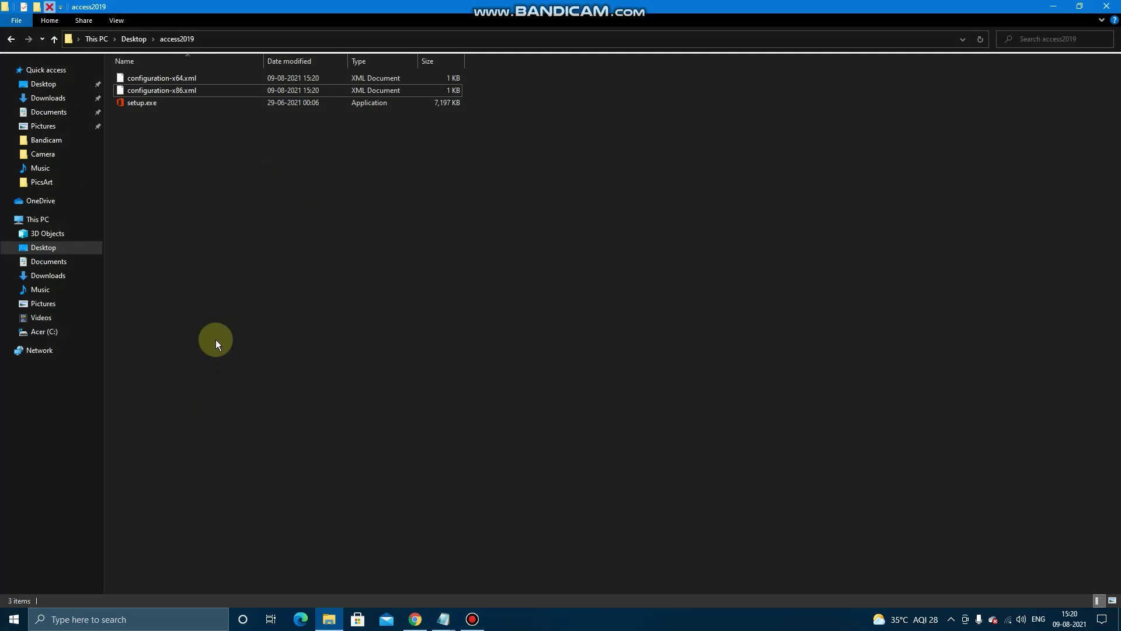
{"action": "right_click", "coordinate": [314, 278]}
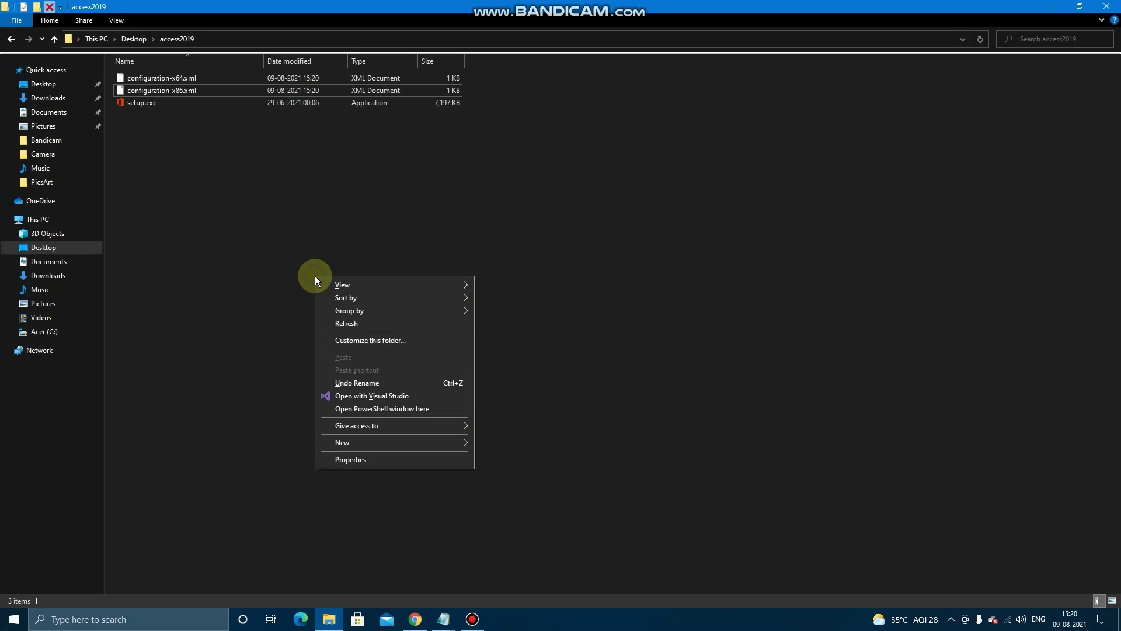
{"action": "left_click", "coordinate": [371, 409]}
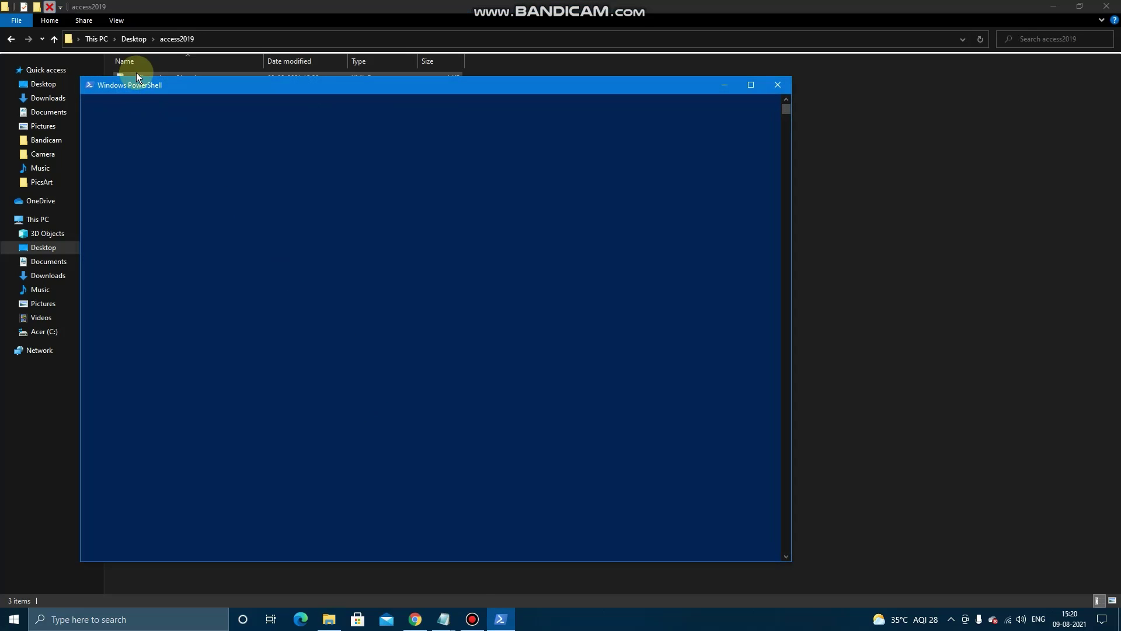
{"action": "left_click_drag", "start_coordinate": [137, 87], "coordinate": [425, 107]}
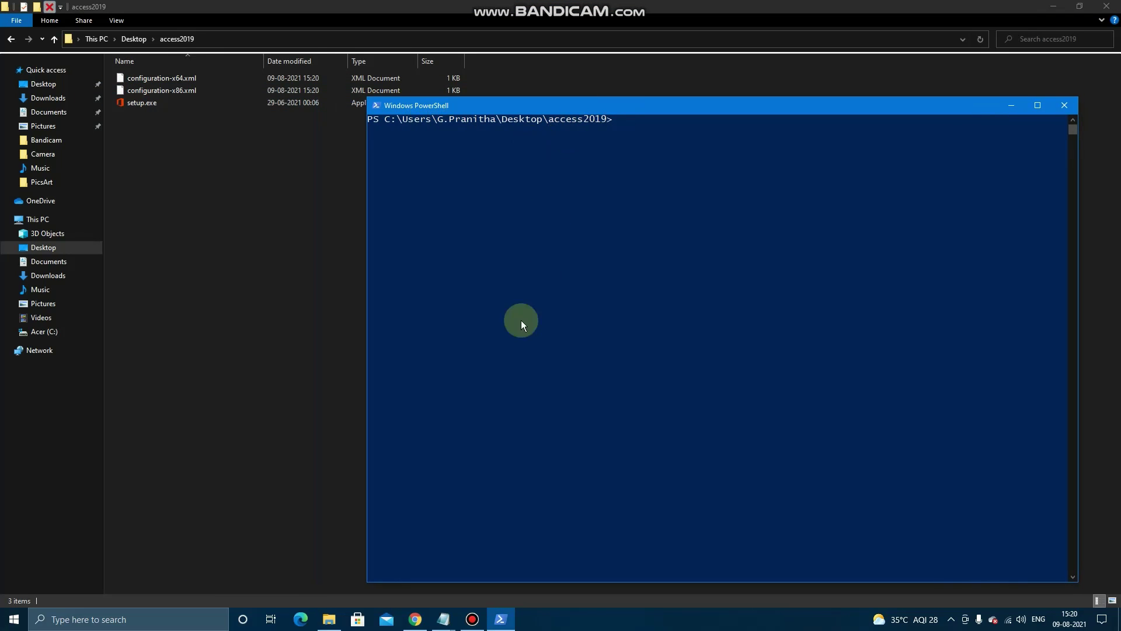
{"action": "mouse_move", "coordinate": [443, 620]}
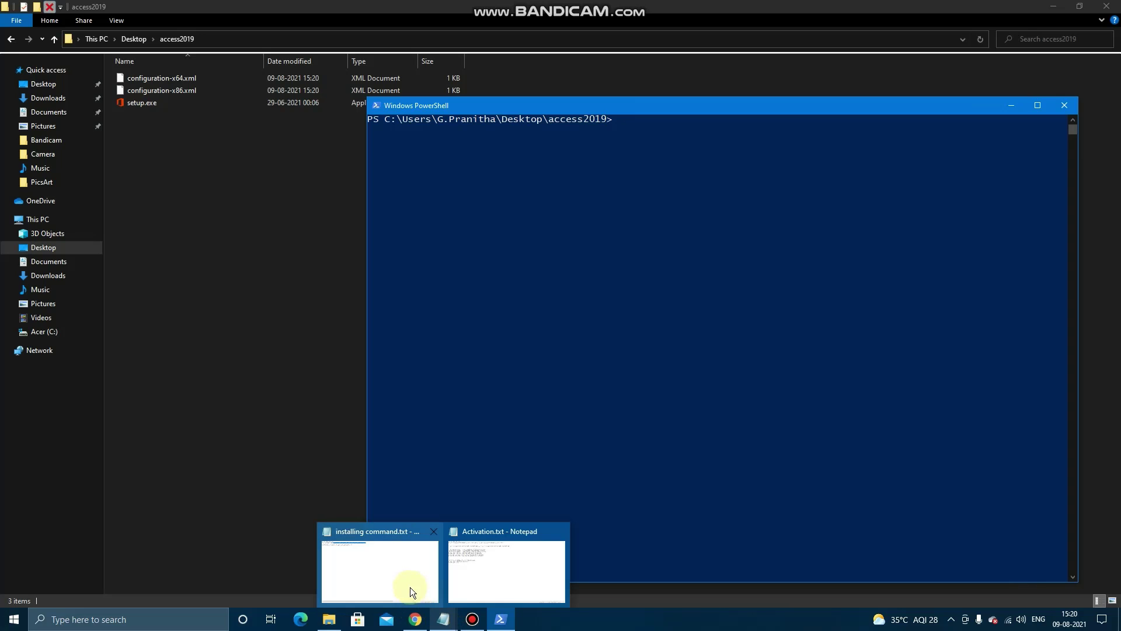
- Copy the setup.exe configure command from installing command.txt and paste it into PowerShell
{"action": "left_click", "coordinate": [405, 580]}
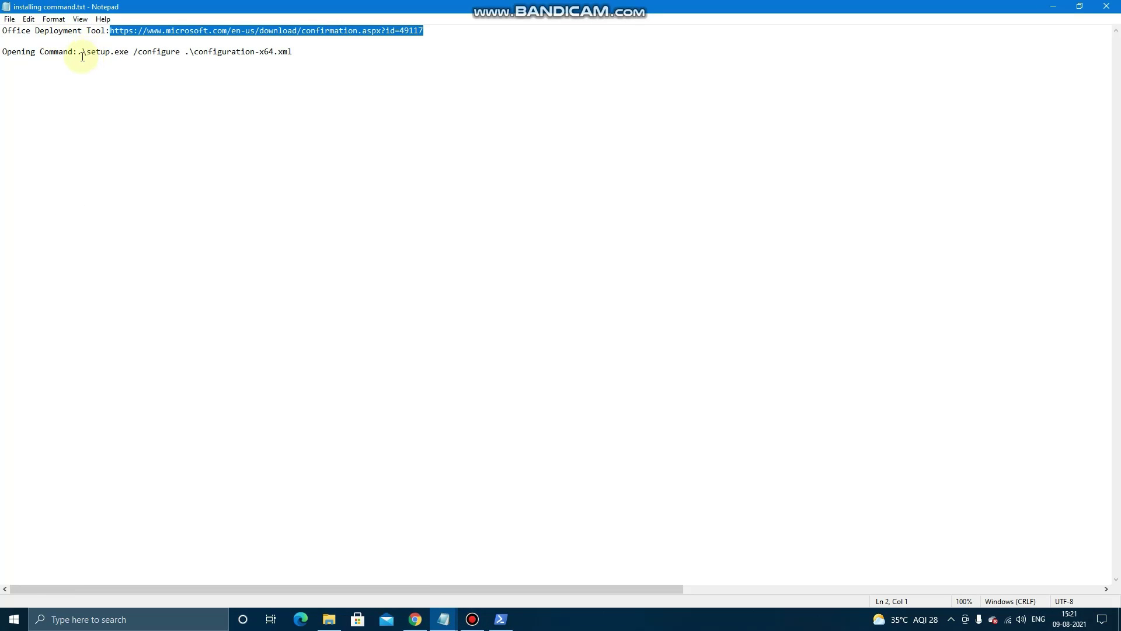
{"action": "left_click_drag", "start_coordinate": [78, 52], "coordinate": [306, 53]}
{"action": "key", "text": "ctrl+c"}
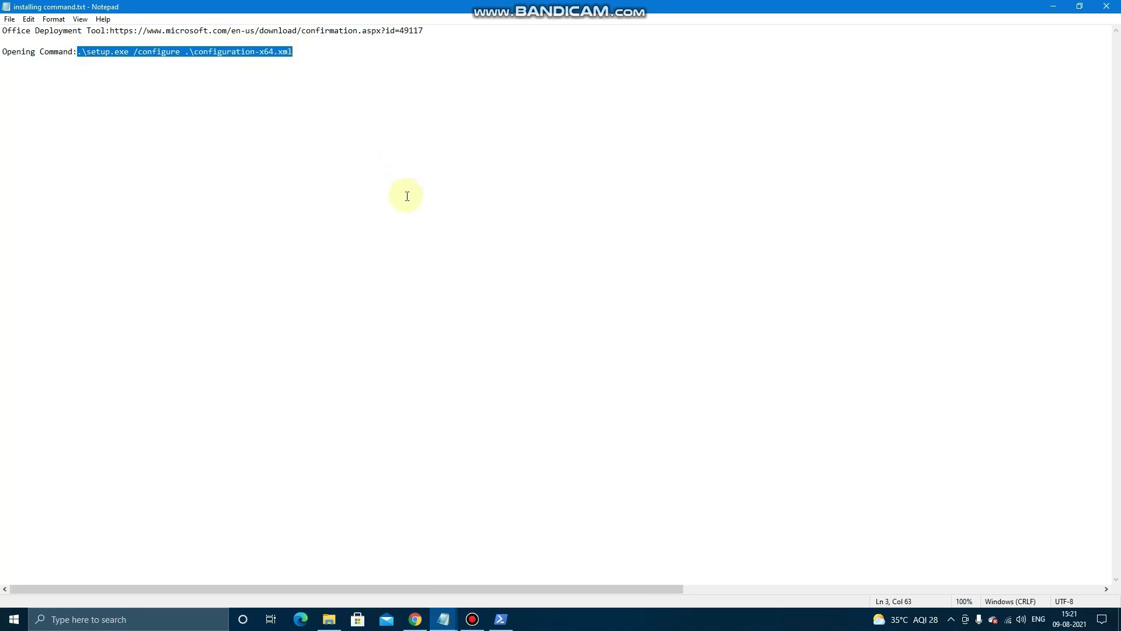
{"action": "left_click", "coordinate": [1054, 6]}
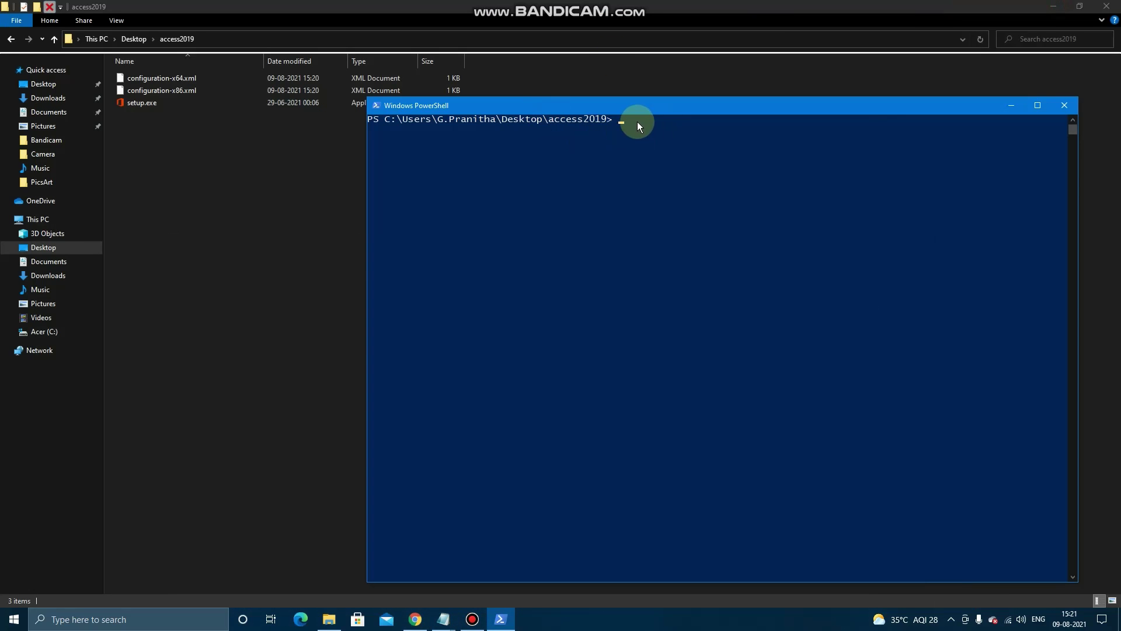
{"action": "key", "text": "ctrl+v"}
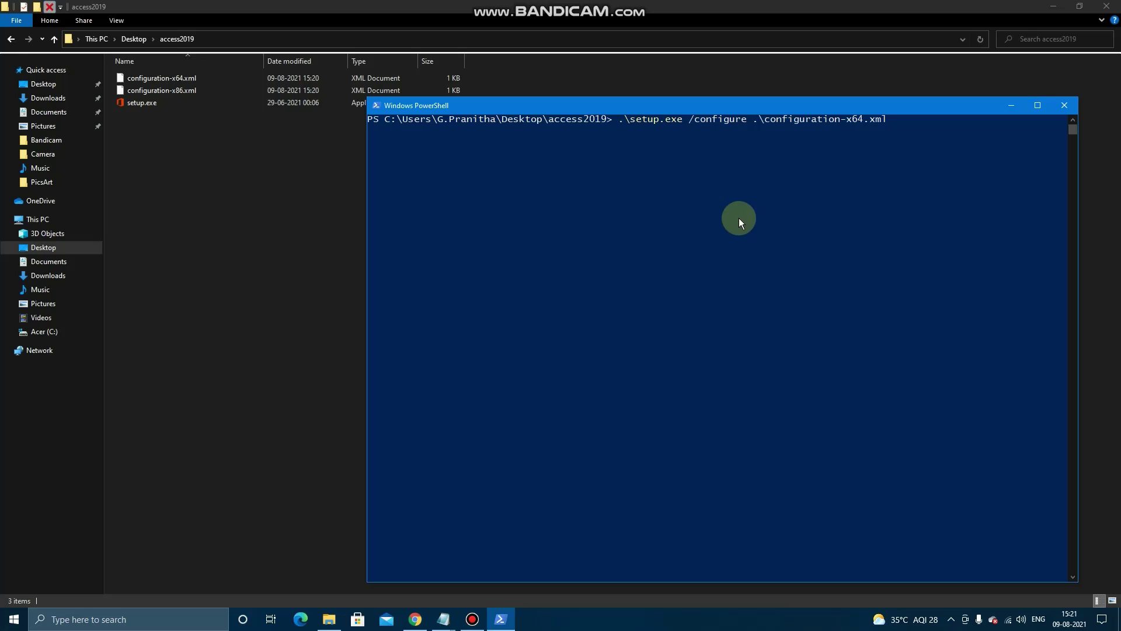
- Run the setup command and choose Install 32-bit when setup can't install 64-bit Office
{"action": "key", "text": "Return"}
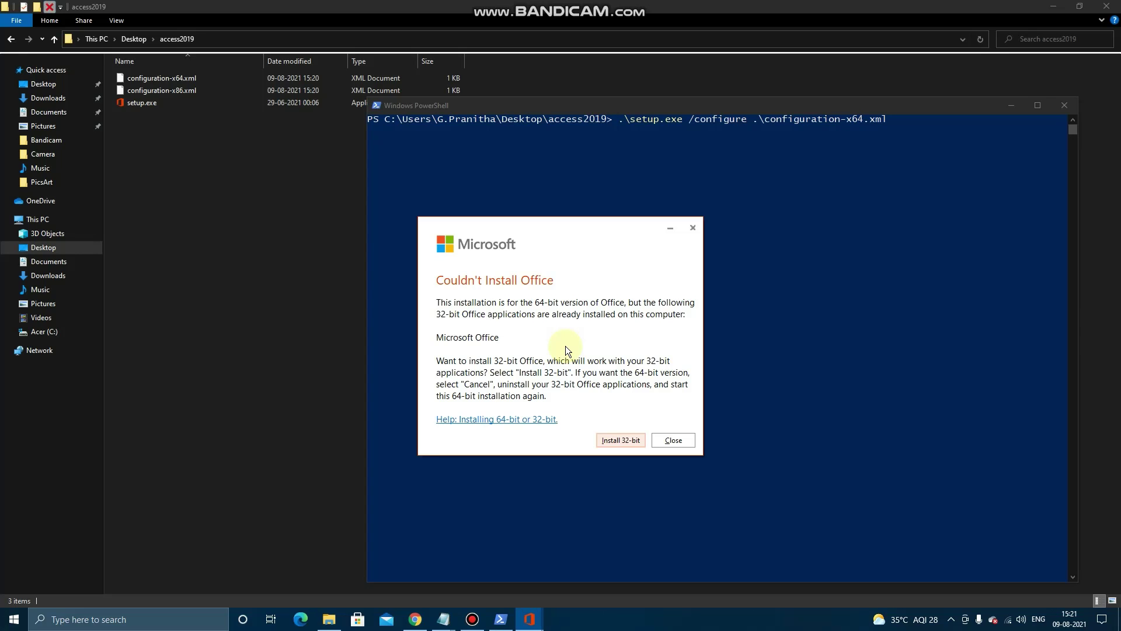
{"action": "left_click", "coordinate": [624, 440]}
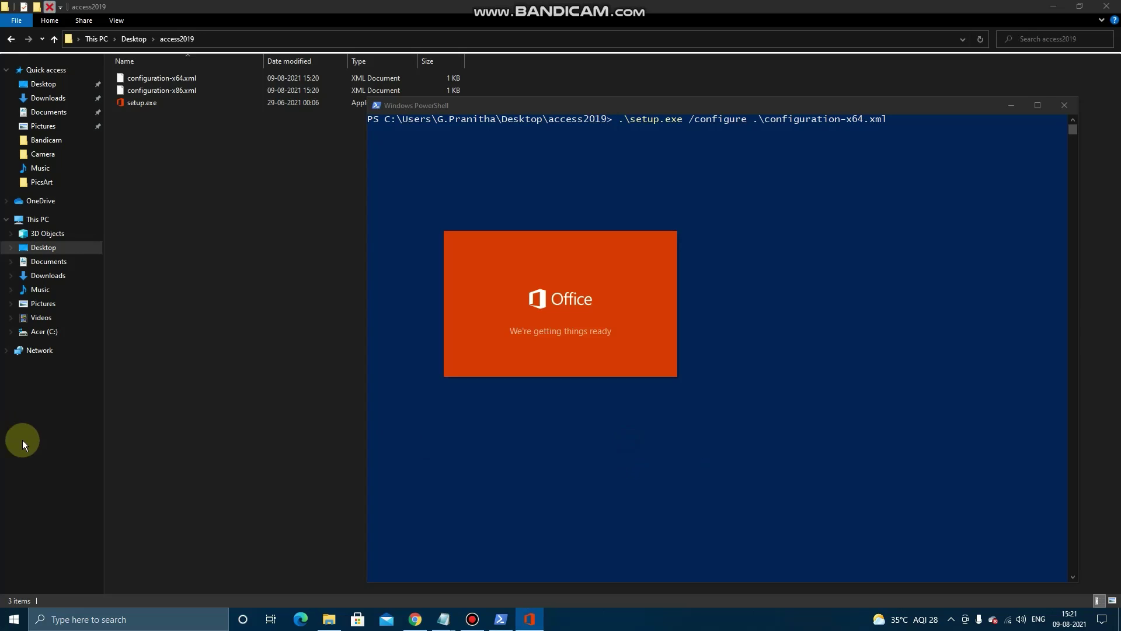